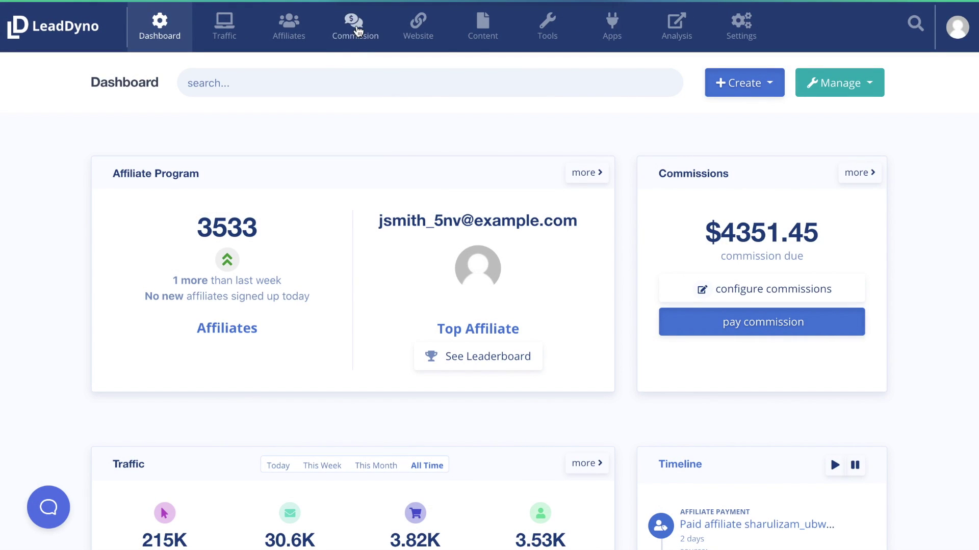
Add a new payment type to the main Commission Plan.
{"action": "left_click", "coordinate": [357, 26]}
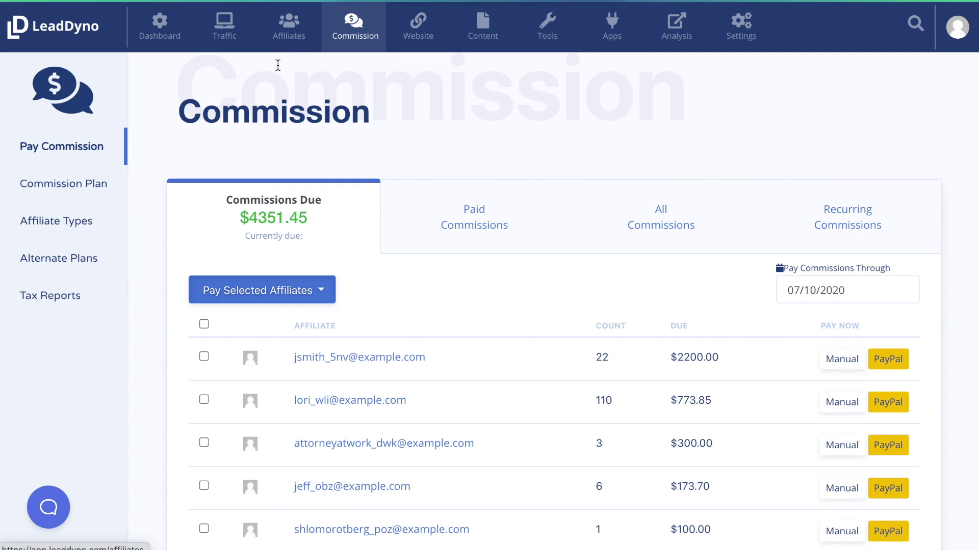
{"action": "left_click", "coordinate": [90, 193]}
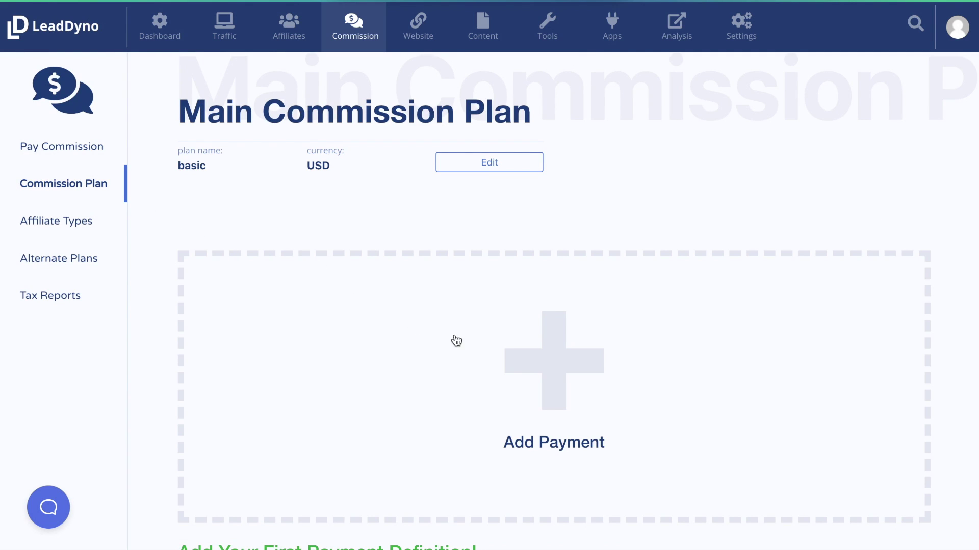
{"action": "left_click", "coordinate": [553, 364]}
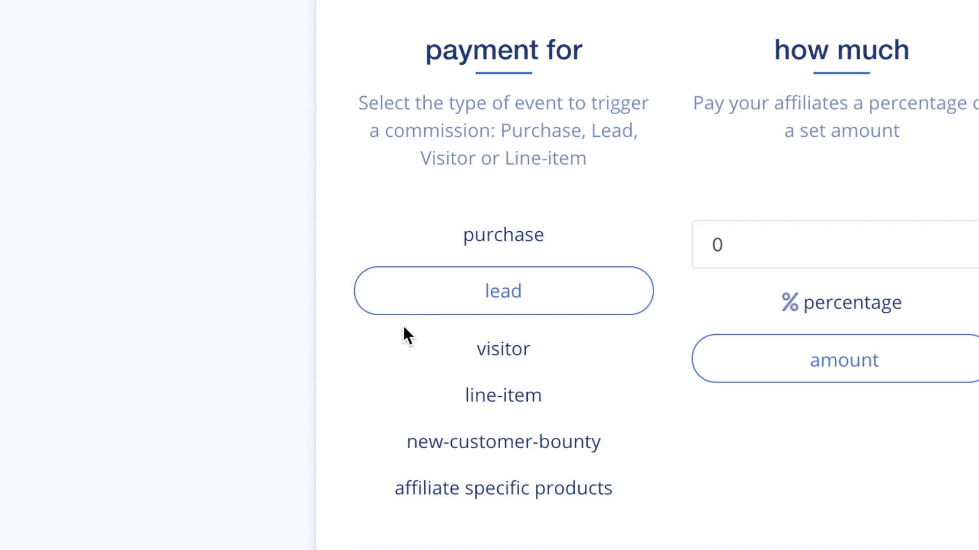
Try visitors as the payment trigger and keep the payment applying to All Affiliates.
{"action": "left_click", "coordinate": [404, 344]}
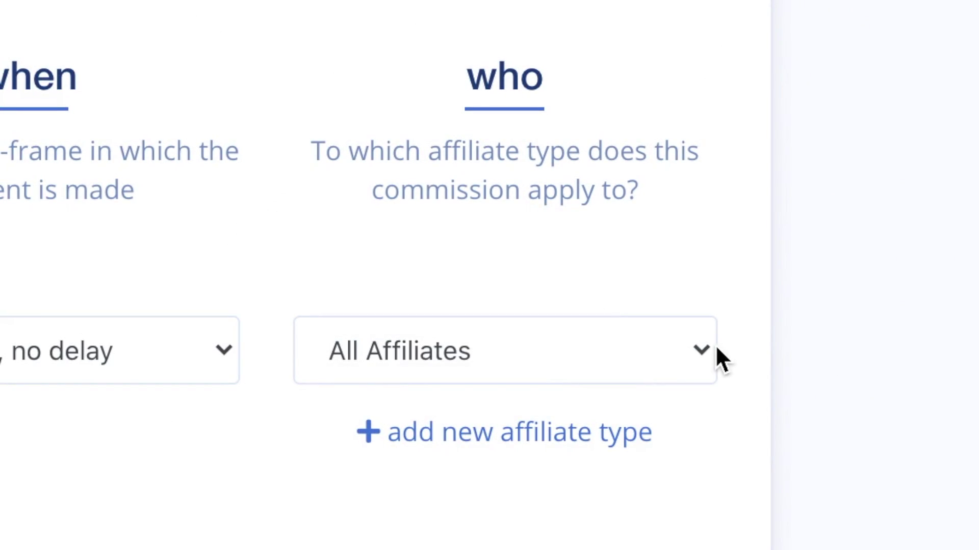
{"action": "left_click", "coordinate": [700, 352]}
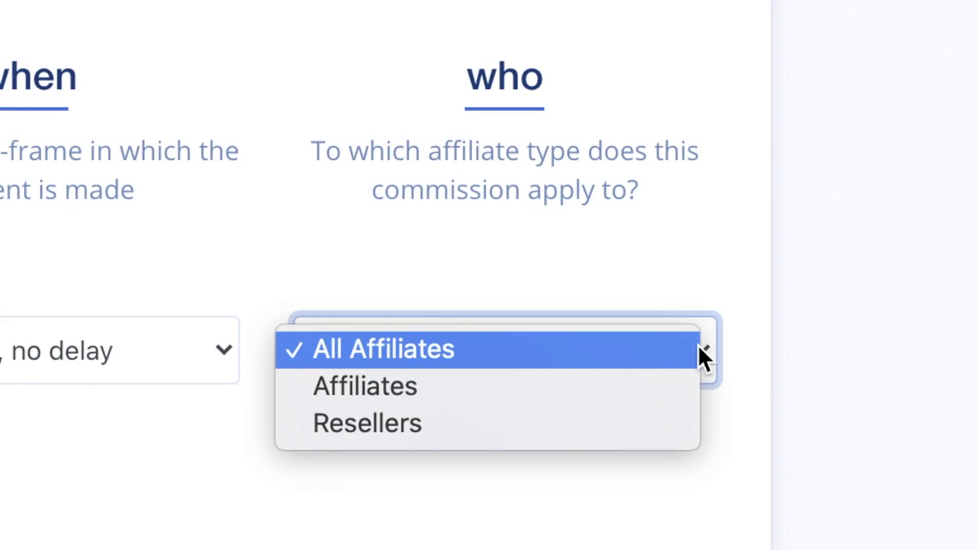
{"action": "left_click", "coordinate": [699, 349]}
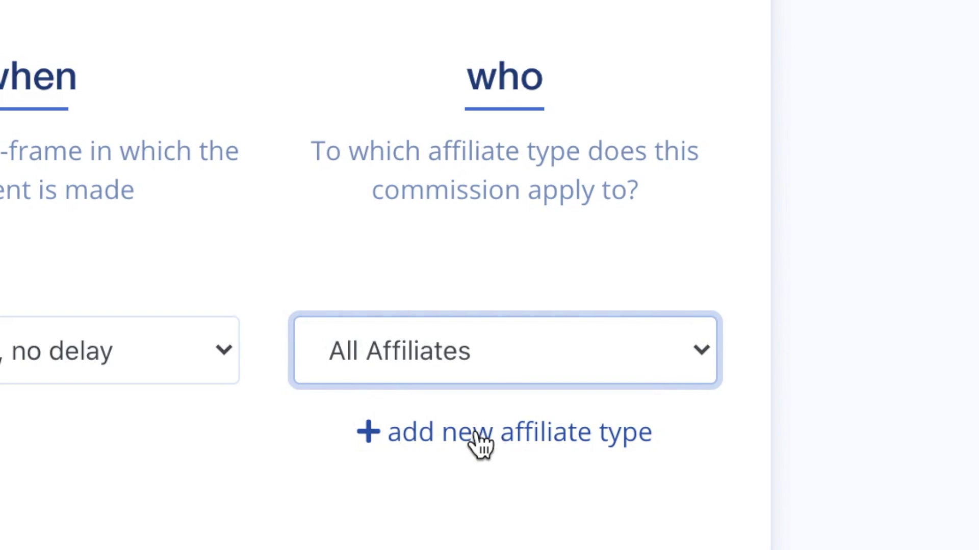
{"action": "left_click", "coordinate": [476, 436]}
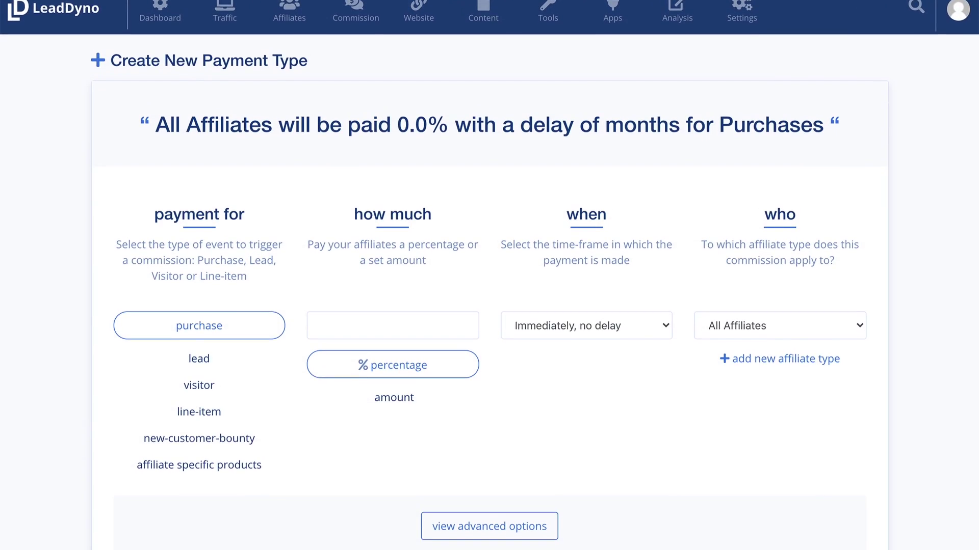
Base the payment's intervals on count in the advanced options.
{"action": "scroll", "coordinate": [489, 275], "scroll_direction": "down", "scroll_amount": 3}
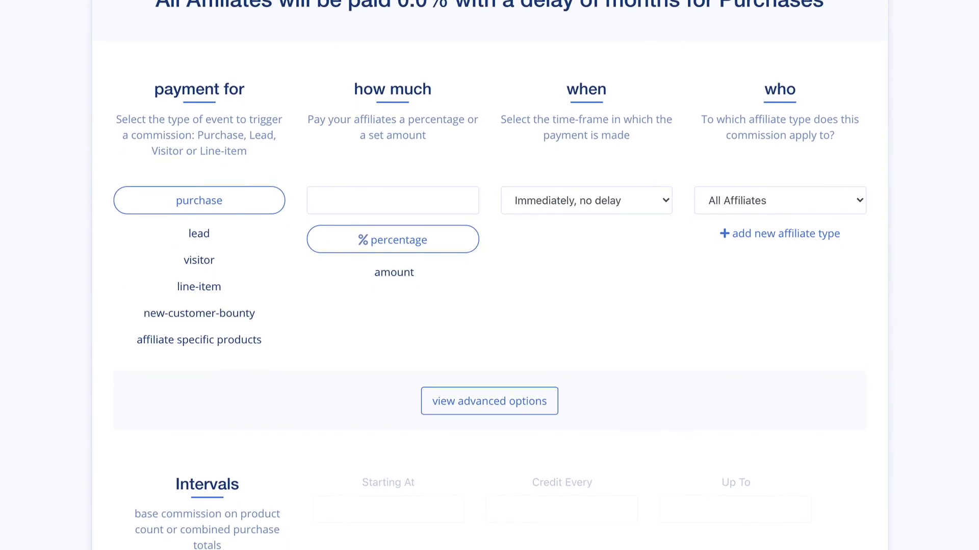
{"action": "scroll", "coordinate": [489, 276], "scroll_direction": "down", "scroll_amount": 4}
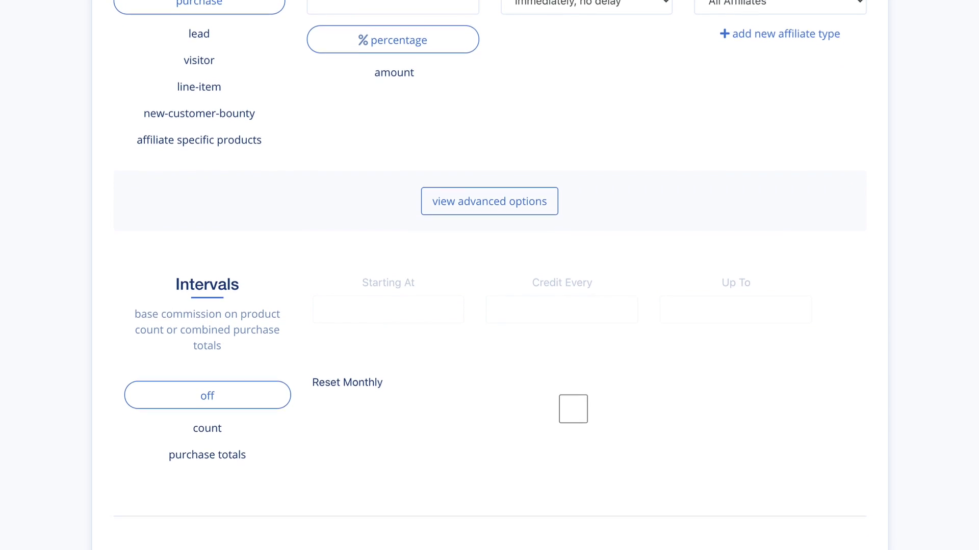
{"action": "scroll", "coordinate": [489, 275], "scroll_direction": "down", "scroll_amount": 4}
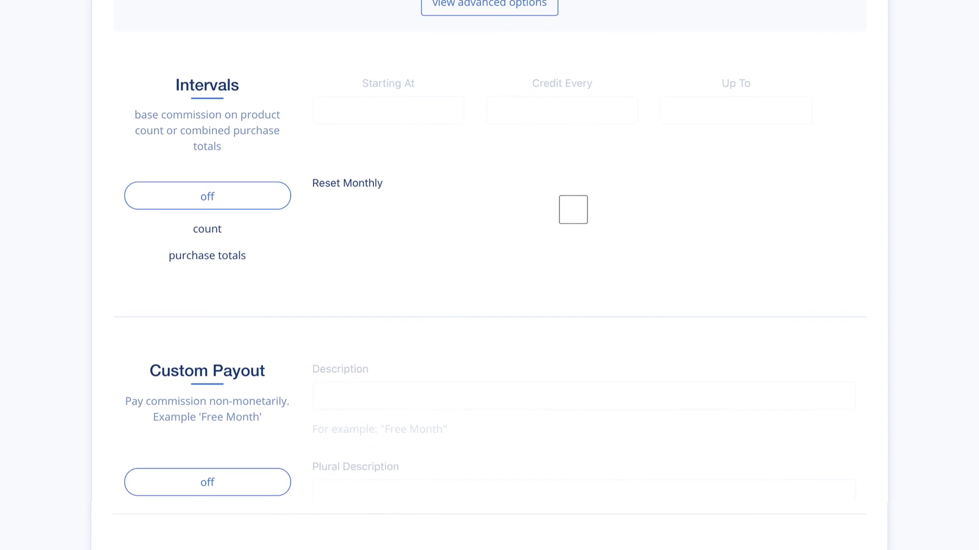
{"action": "scroll", "coordinate": [489, 275], "scroll_direction": "down", "scroll_amount": 4}
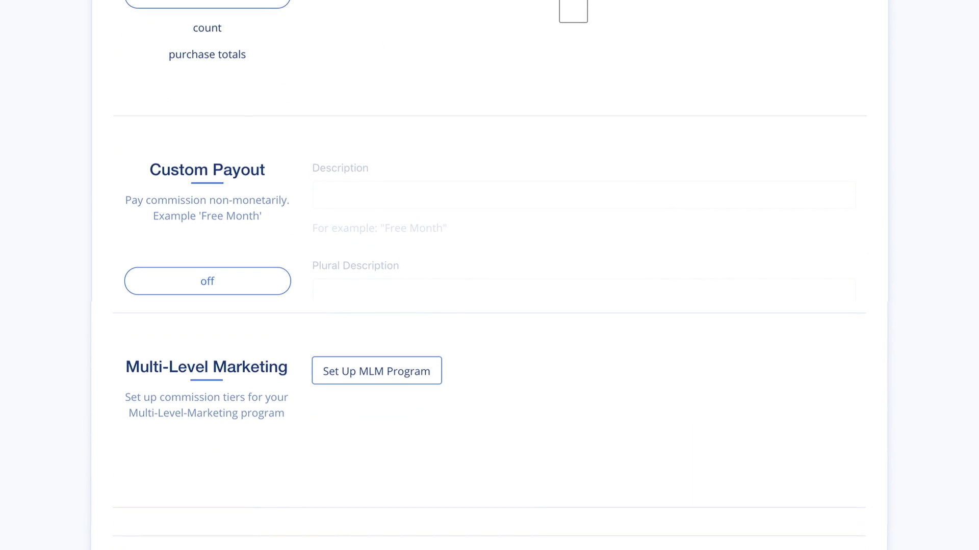
{"action": "scroll", "coordinate": [489, 275], "scroll_direction": "down", "scroll_amount": 4}
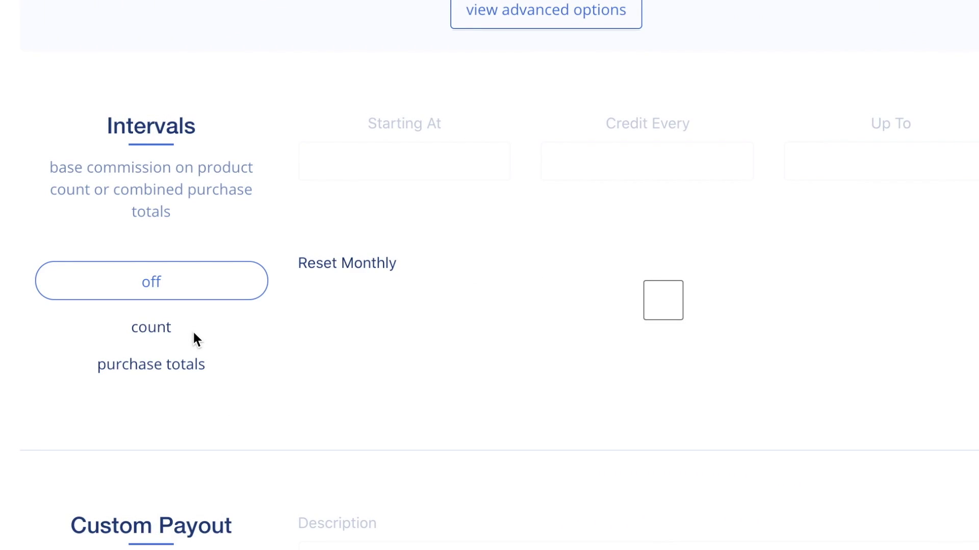
{"action": "left_click", "coordinate": [154, 325]}
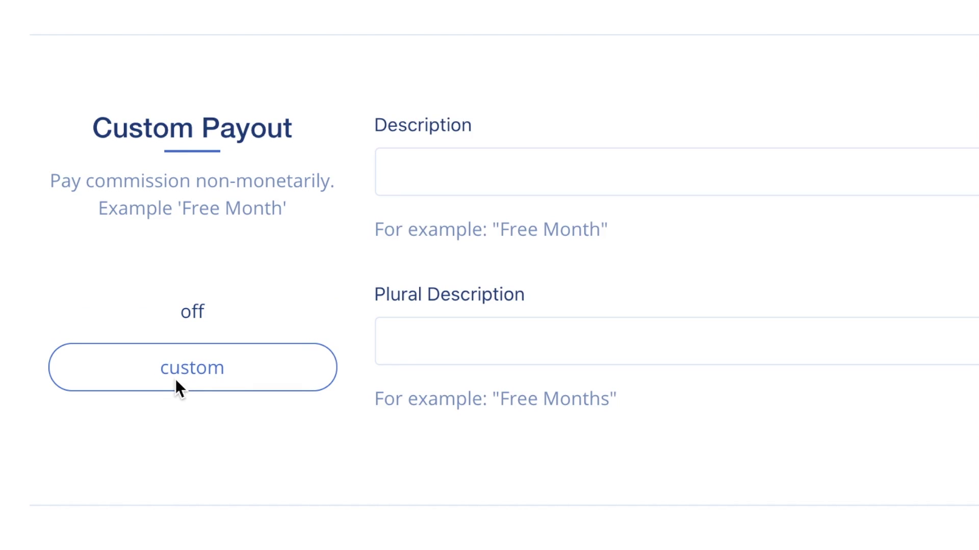
Set a custom payout described as Free Month, with plural Free Months.
{"action": "left_click", "coordinate": [411, 175]}
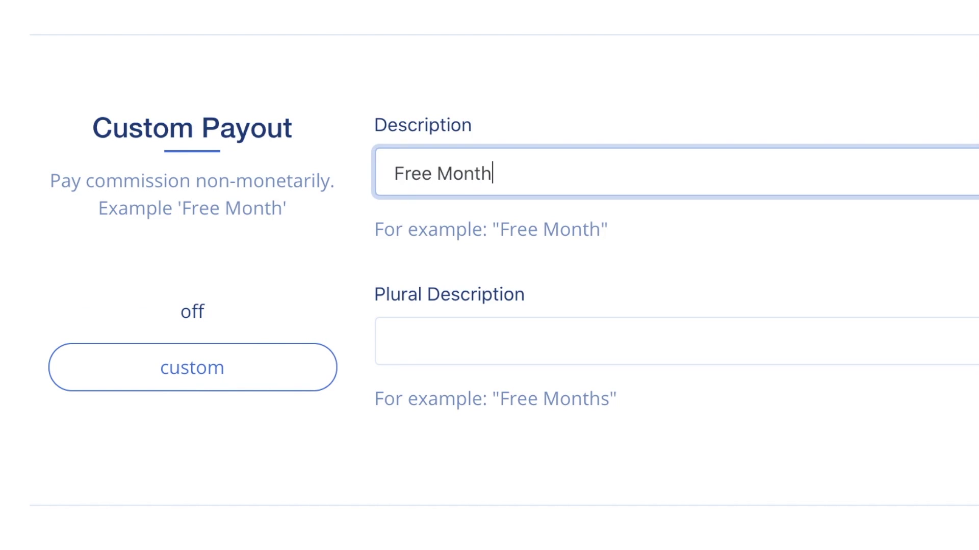
{"action": "left_click", "coordinate": [402, 341]}
{"action": "type", "text": "F"}
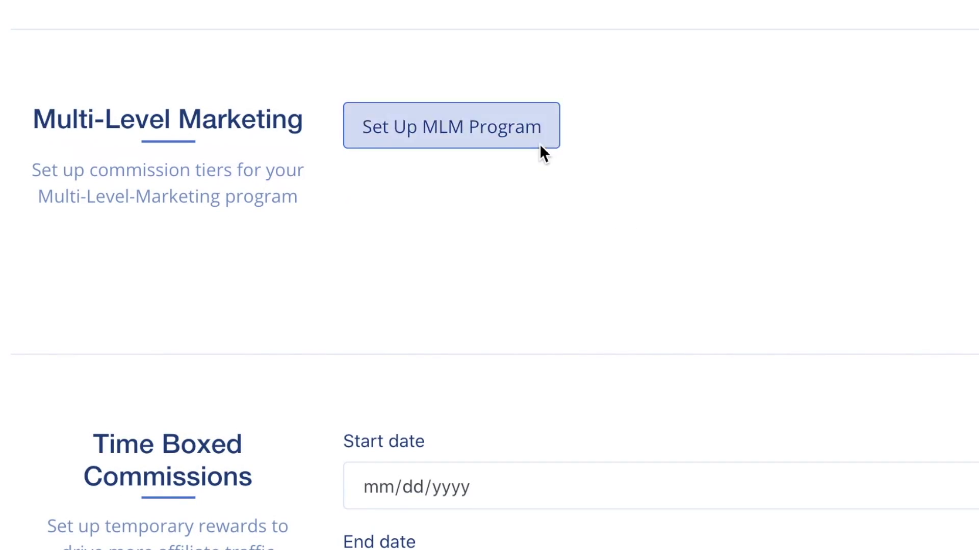
Enable the MLM program for this payment and choose tier Level 4.
{"action": "left_click", "coordinate": [543, 135]}
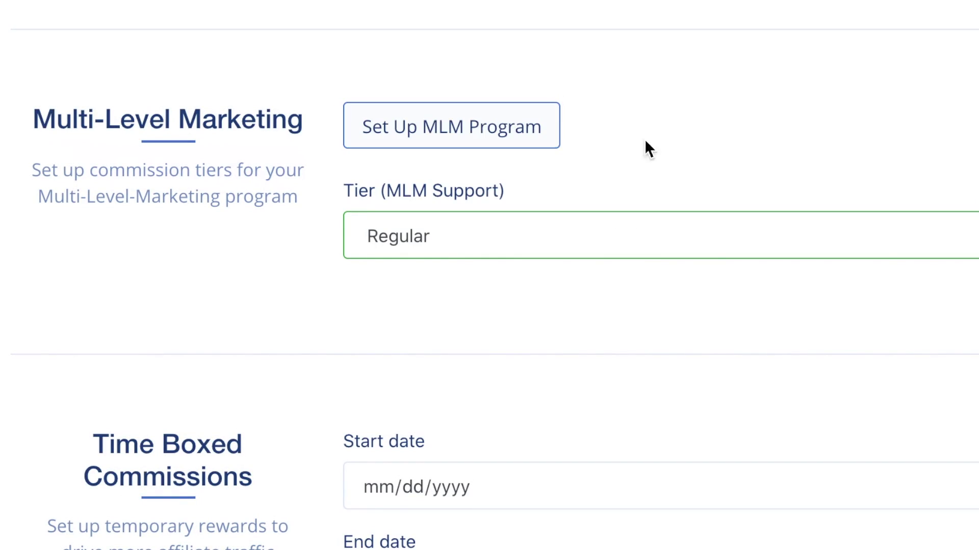
{"action": "key", "text": "space"}
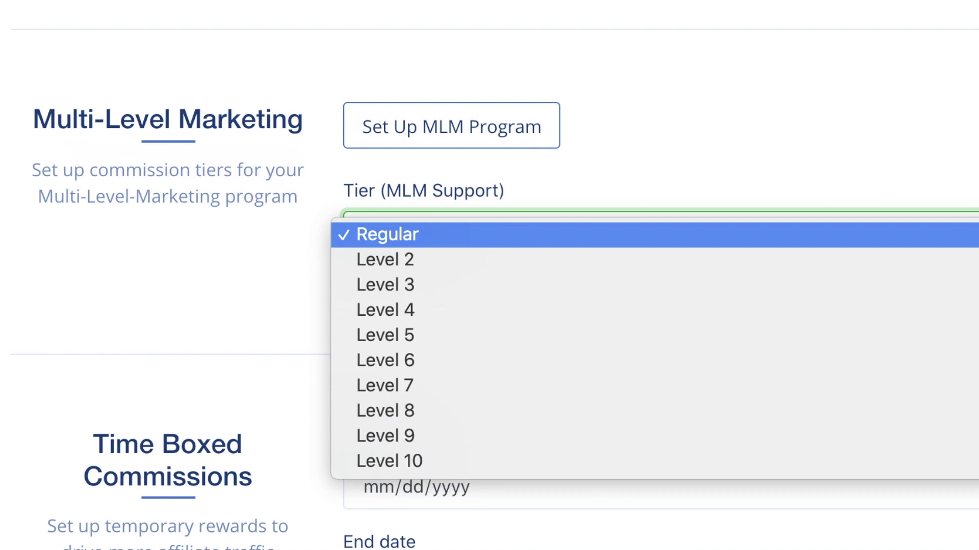
{"action": "key", "text": "Down"}
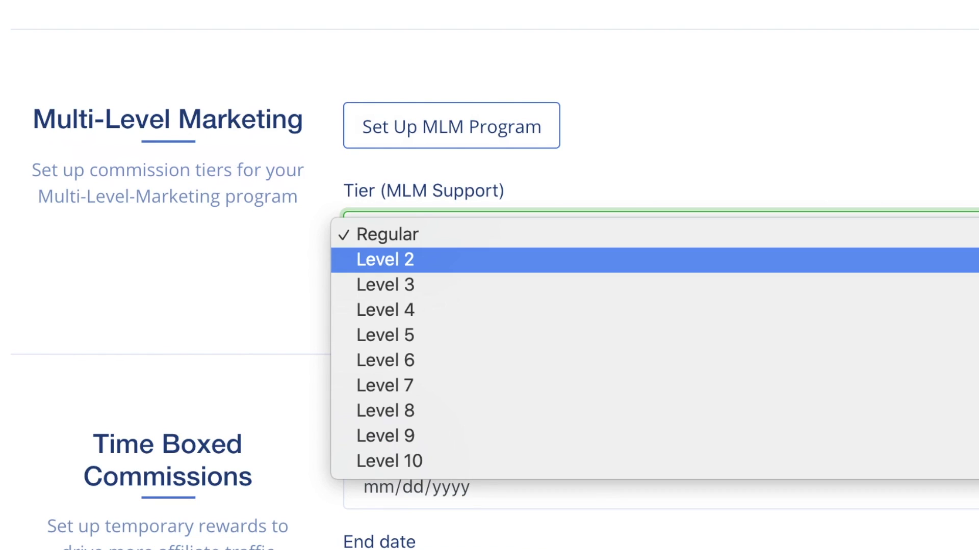
{"action": "key", "text": "Down"}
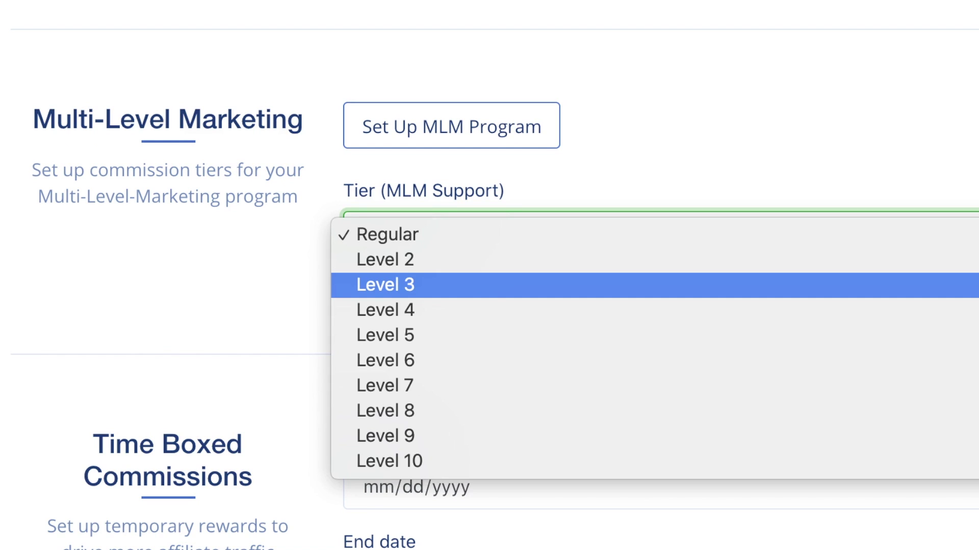
{"action": "key", "text": "Down"}
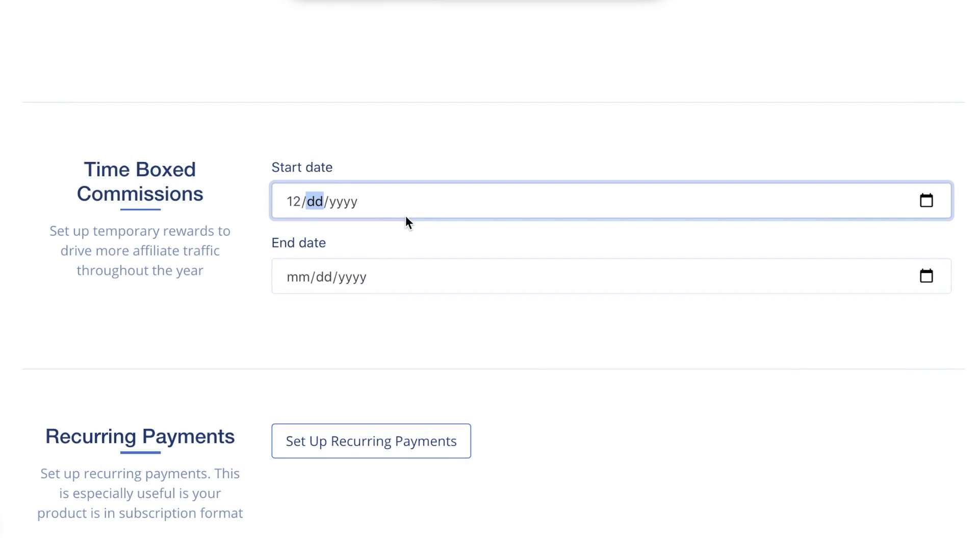
Finish the time-boxed start date in December 2020 and set the end date to 12/10/2020.
{"action": "type", "text": "012020"}
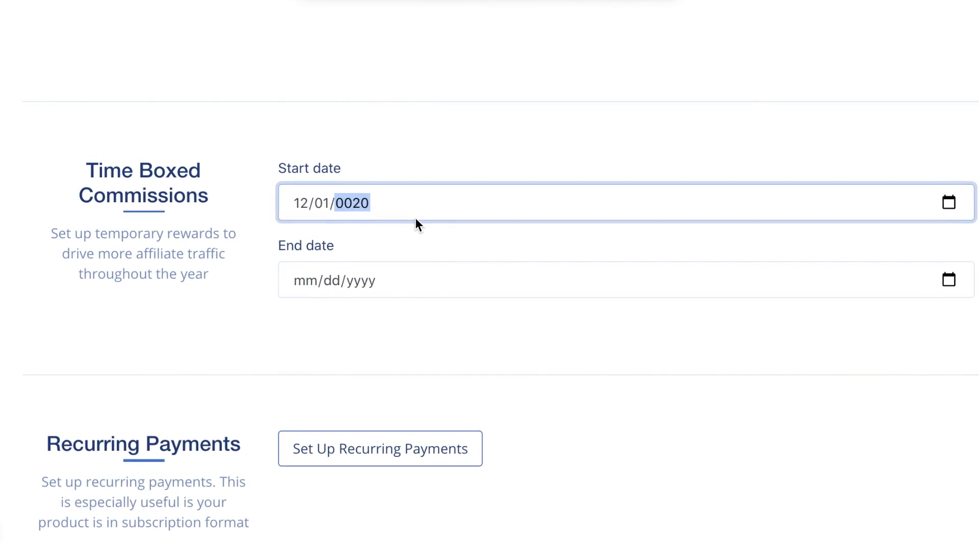
{"action": "key", "text": "Tab"}
{"action": "type", "text": "12/10/"}
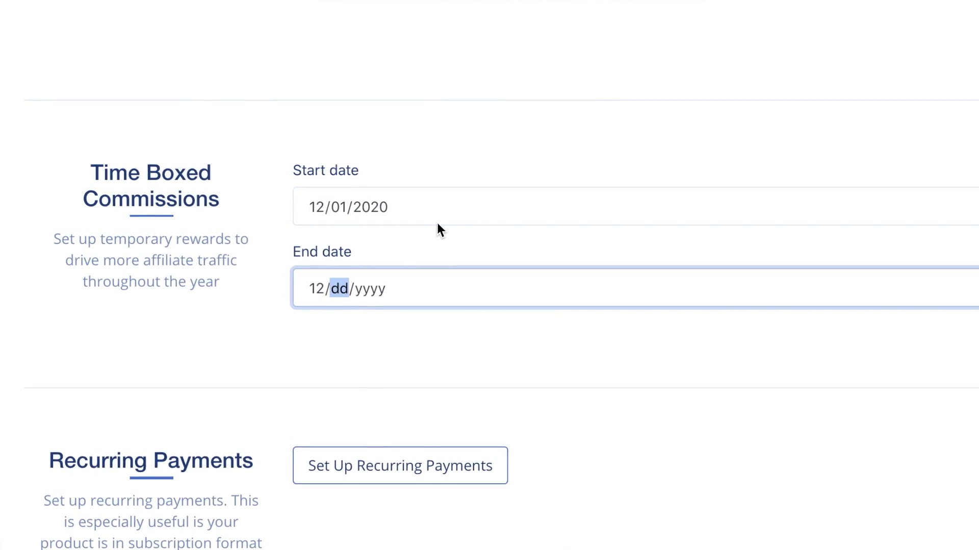
{"action": "type", "text": "2020"}
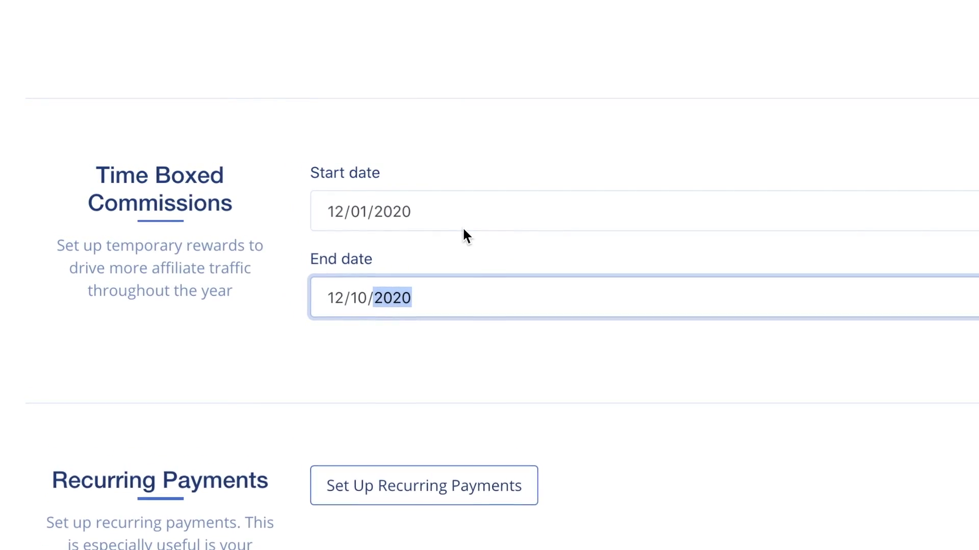
{"action": "left_click", "coordinate": [530, 351]}
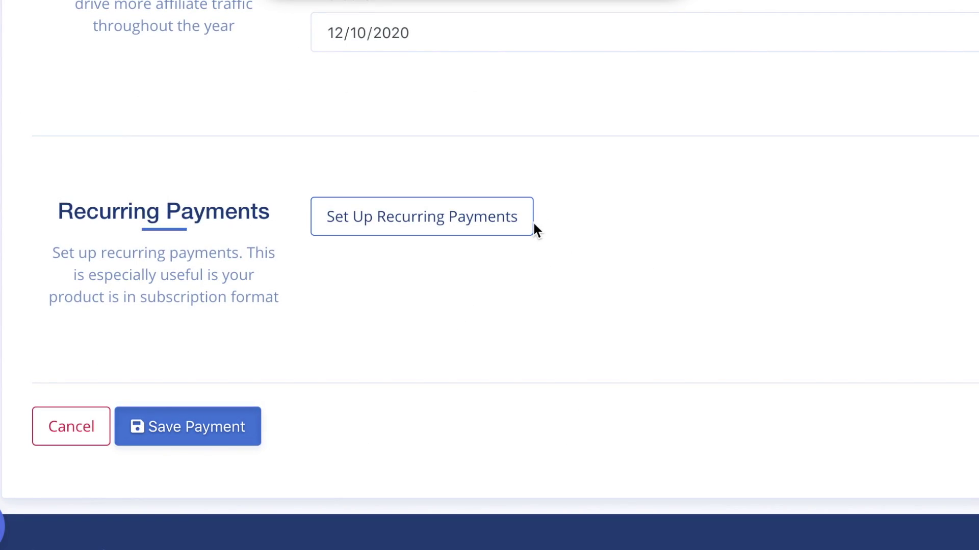
Tick Repeat payment? under recurring payments and begin choosing how long it repeats.
{"action": "left_click", "coordinate": [513, 221]}
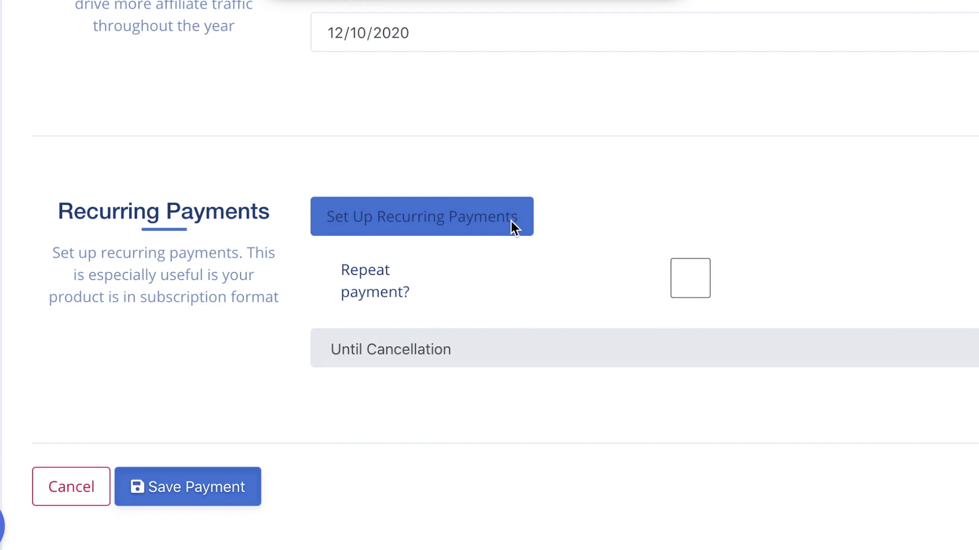
{"action": "left_click", "coordinate": [590, 272]}
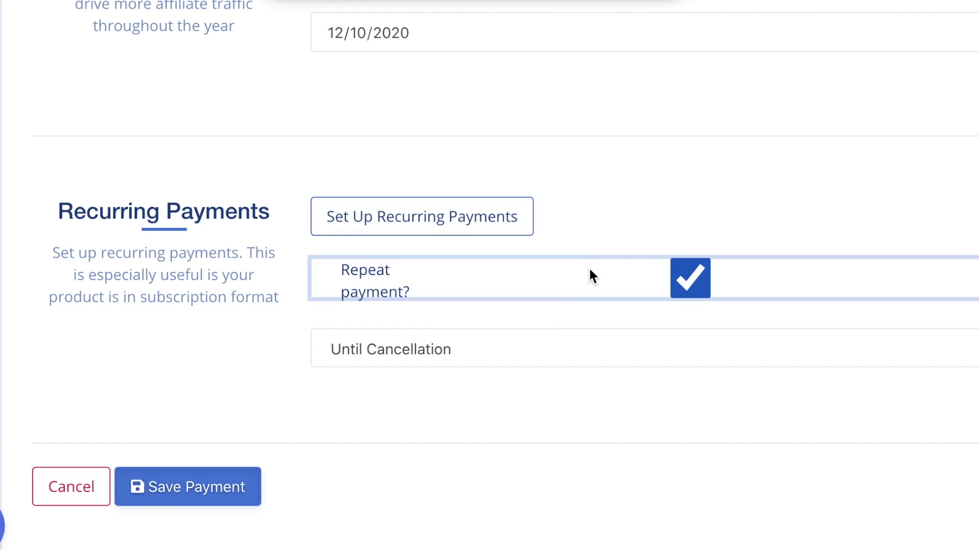
{"action": "left_click", "coordinate": [545, 345]}
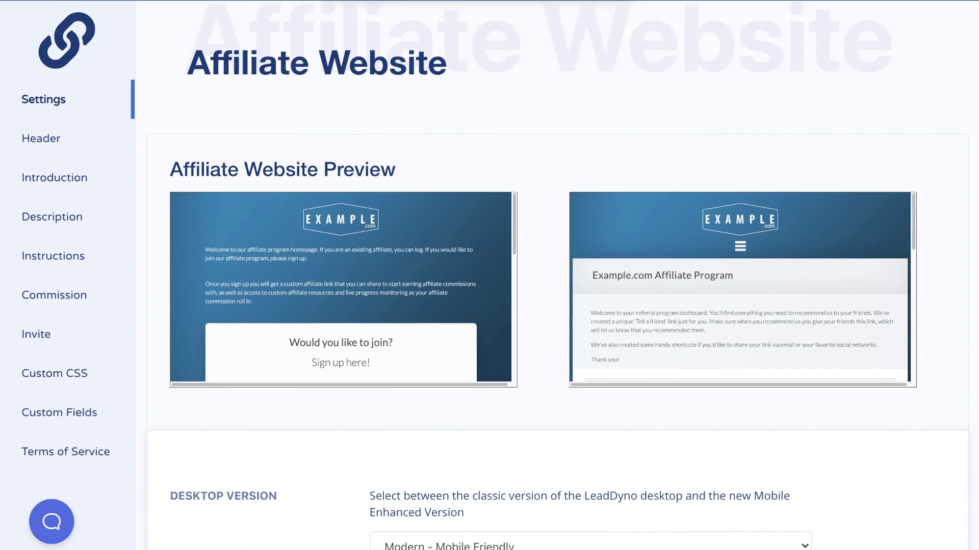
{"action": "scroll", "coordinate": [489, 275], "scroll_direction": "down", "scroll_amount": 6}
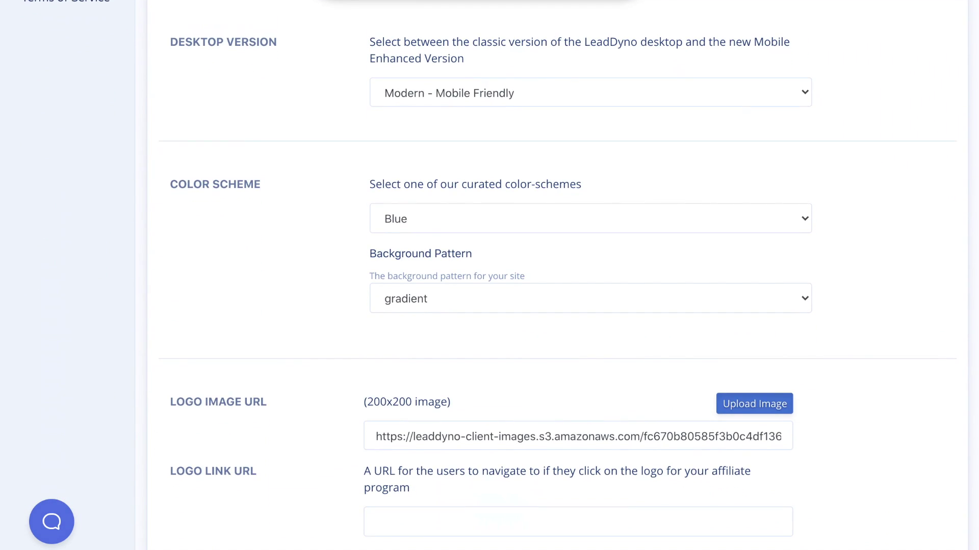
Switch the colour scheme to Green, set the background pattern to polygon, then choose Custom.
{"action": "left_click", "coordinate": [804, 225]}
{"action": "left_click", "coordinate": [784, 249]}
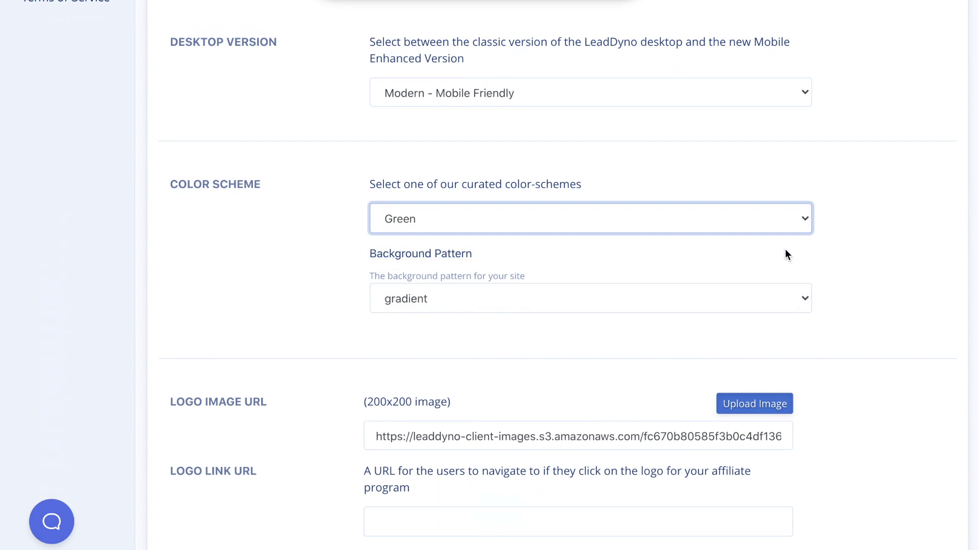
{"action": "left_click", "coordinate": [800, 297]}
{"action": "left_click", "coordinate": [791, 277]}
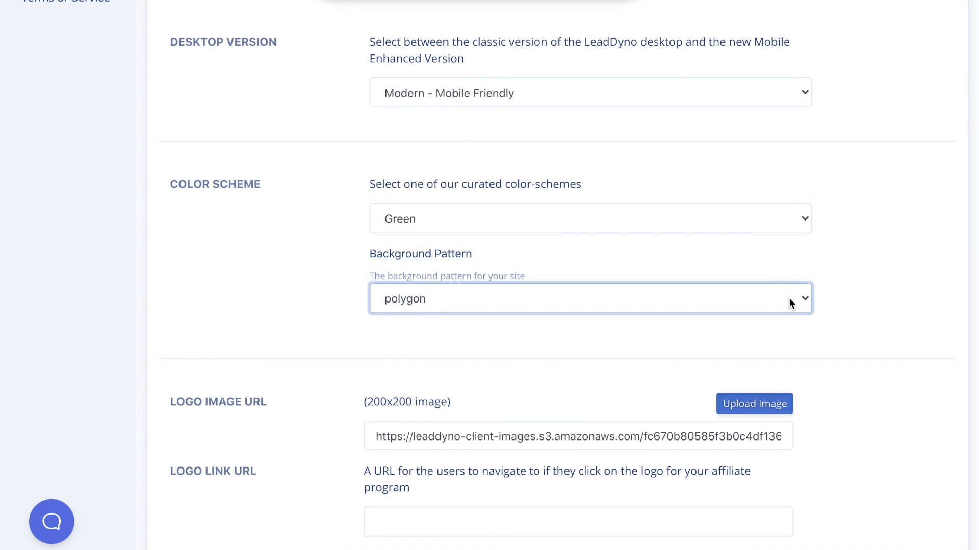
{"action": "left_click", "coordinate": [803, 220]}
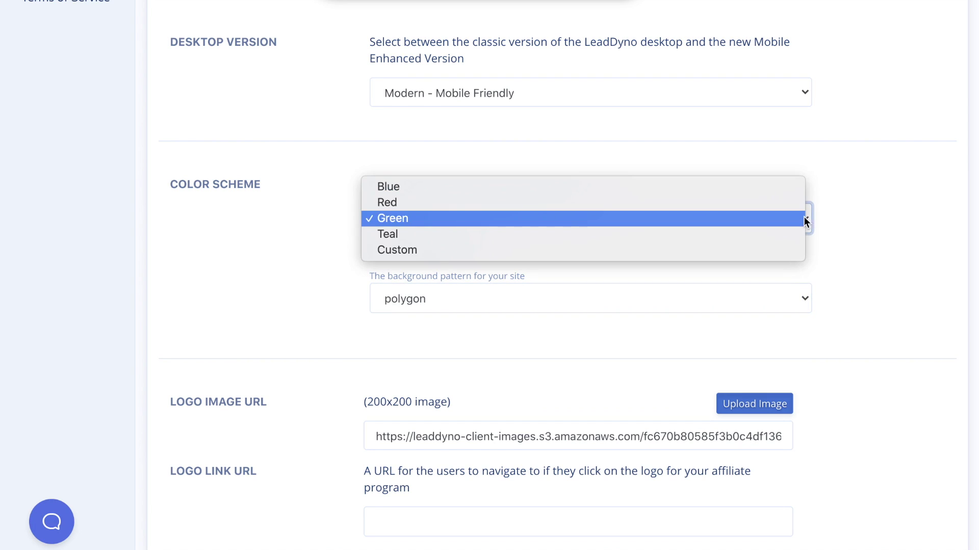
{"action": "left_click", "coordinate": [772, 250]}
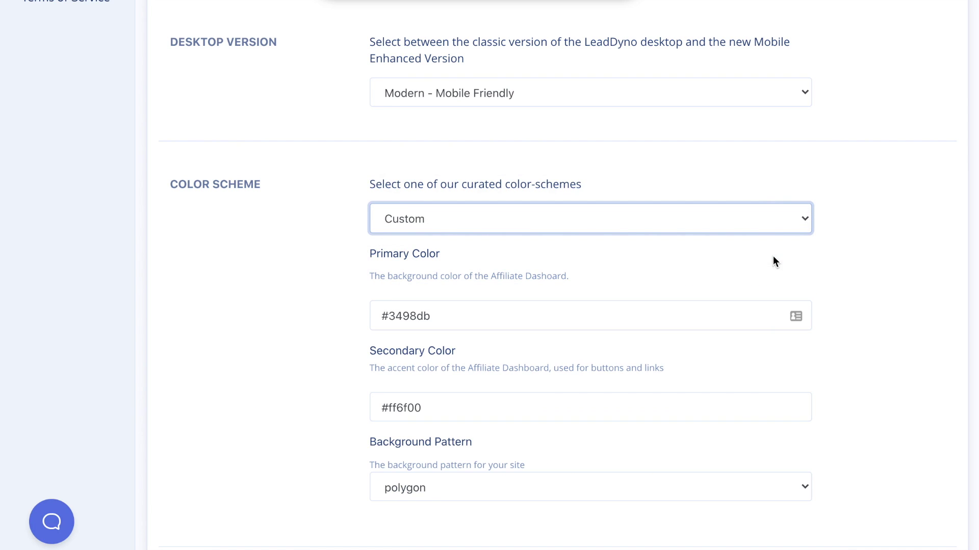
Edit the primary colour and enter the custom domain affiliates.example.com.
{"action": "left_click", "coordinate": [773, 316]}
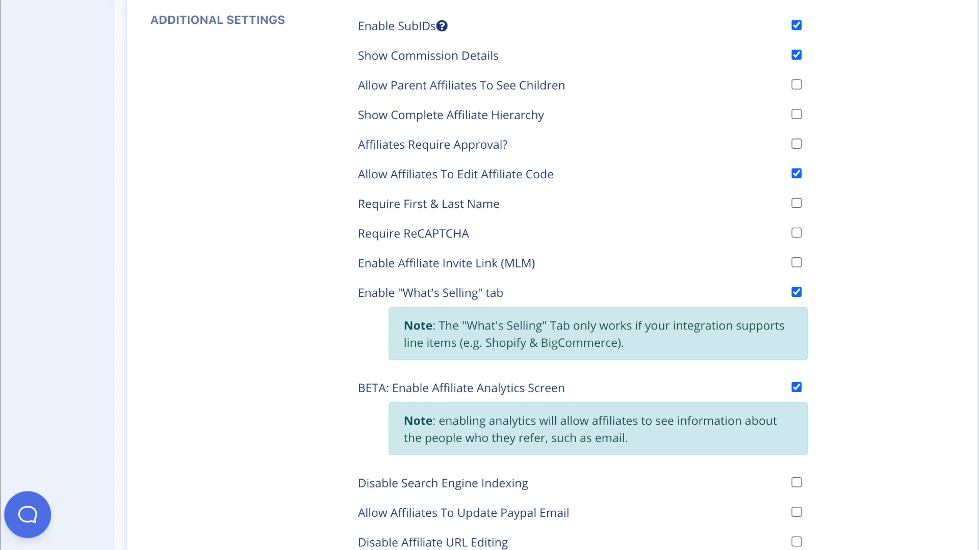
{"action": "scroll", "coordinate": [490, 275], "scroll_direction": "down", "scroll_amount": 10}
{"action": "left_click", "coordinate": [346, 267]}
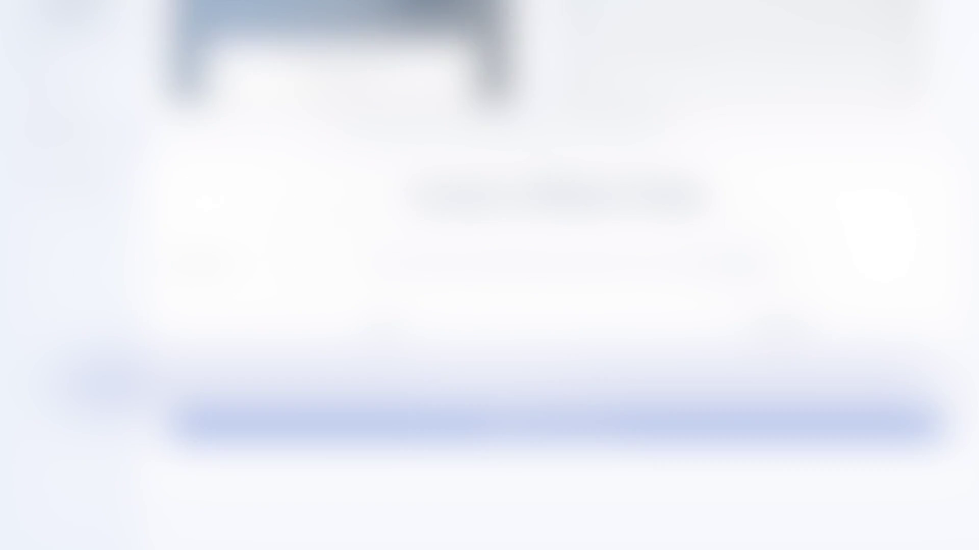
Add a required custom sign-up field named Website URL.
{"action": "left_click", "coordinate": [377, 329]}
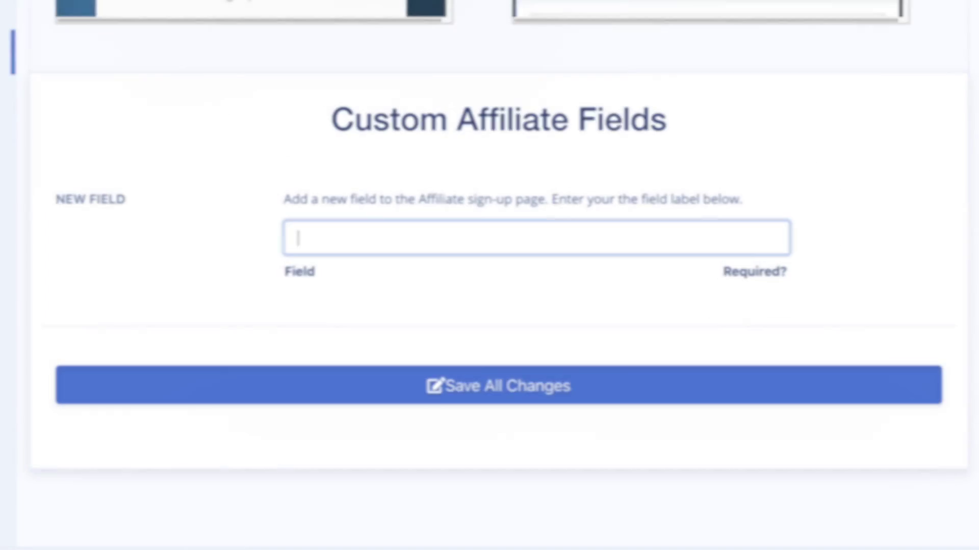
{"action": "type", "text": "We"}
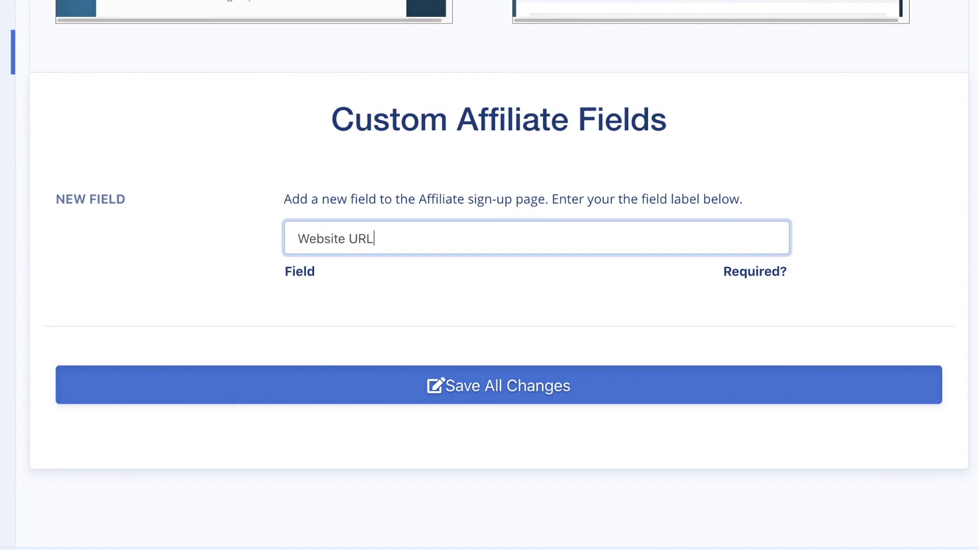
{"action": "type", "text": "bsite URL"}
{"action": "left_click", "coordinate": [424, 396]}
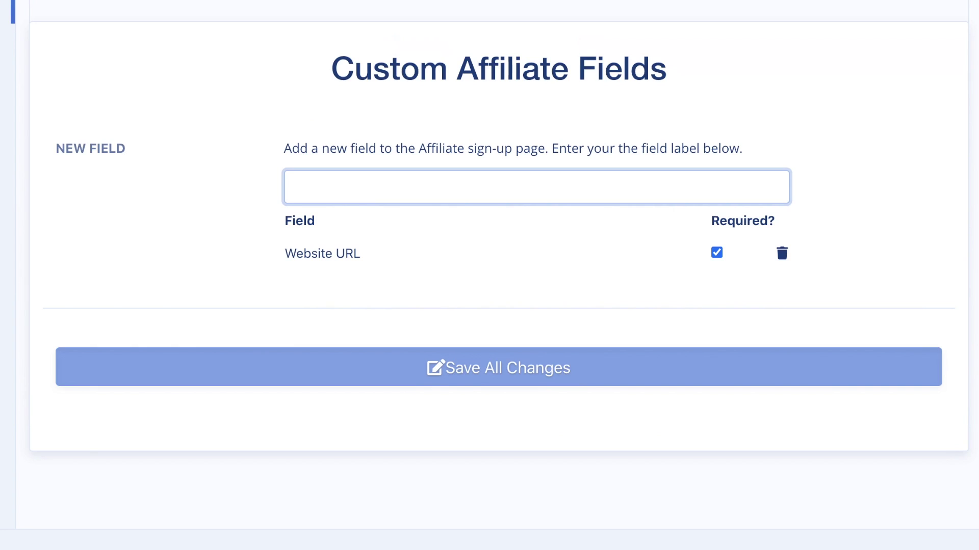
{"action": "type", "text": "Fac"}
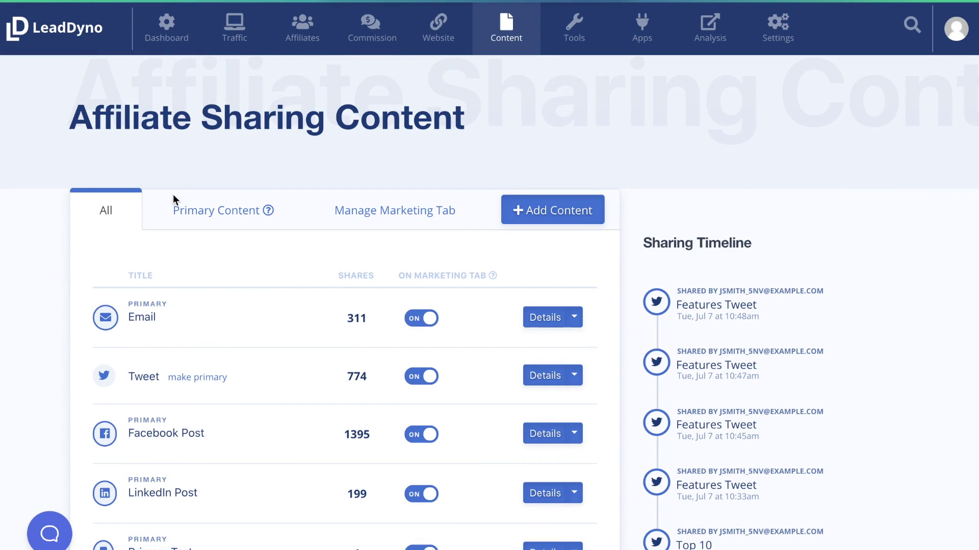
Add a tweet titled Features Tweet with its tweet text and post it.
{"action": "left_click", "coordinate": [191, 217]}
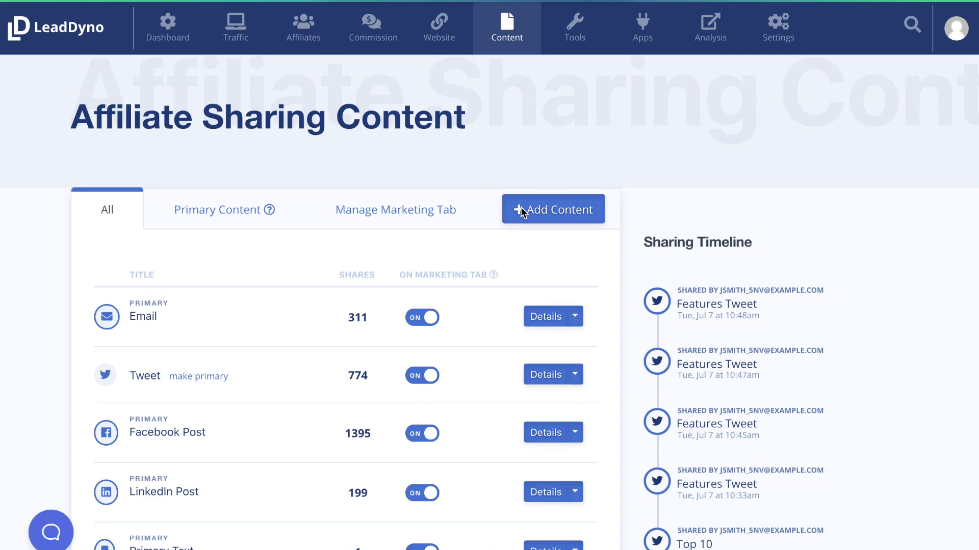
{"action": "left_click", "coordinate": [523, 211]}
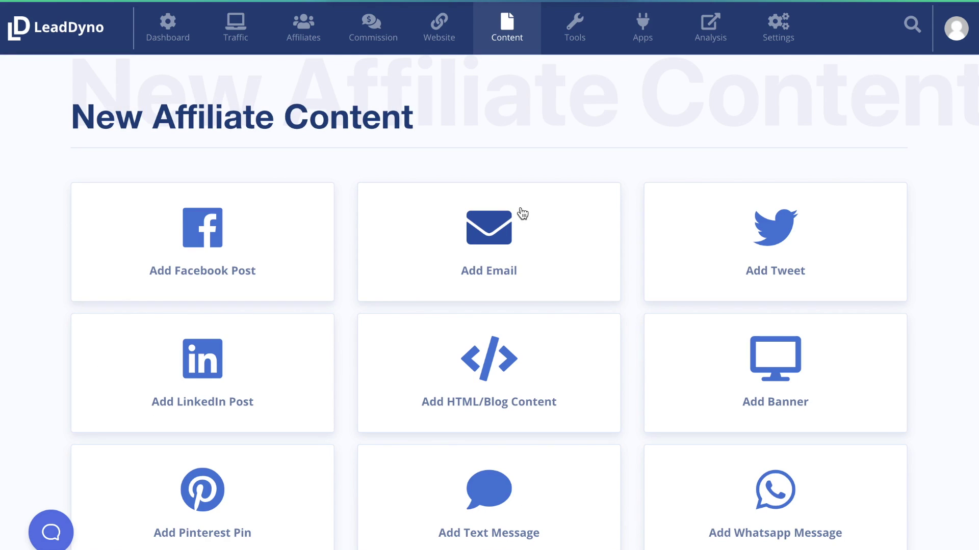
{"action": "left_click", "coordinate": [761, 237]}
{"action": "left_click", "coordinate": [207, 236]}
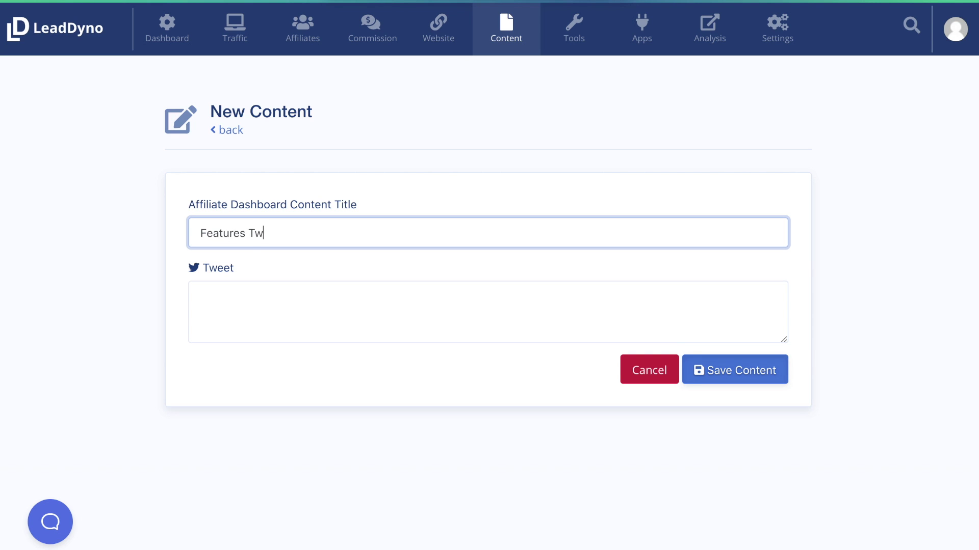
{"action": "left_click", "coordinate": [202, 296]}
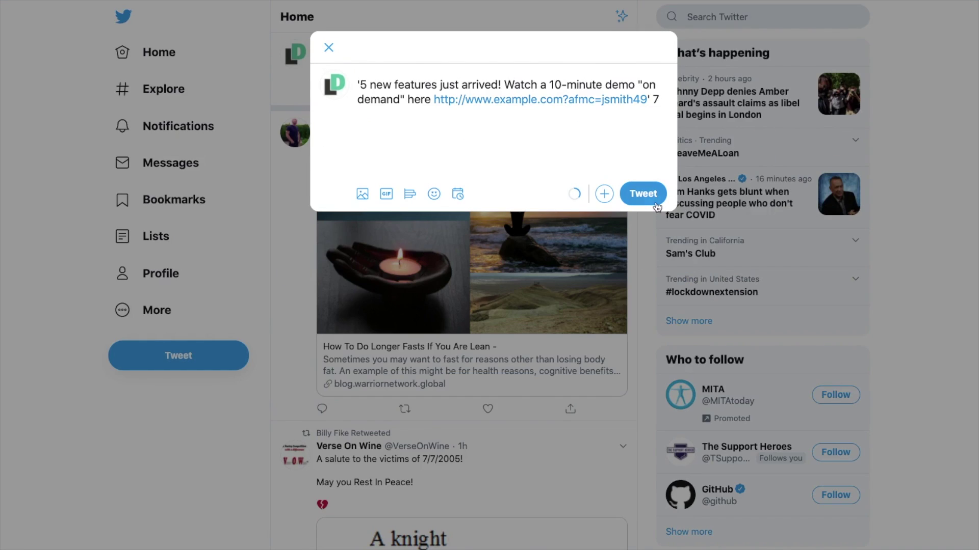
{"action": "left_click", "coordinate": [645, 202]}
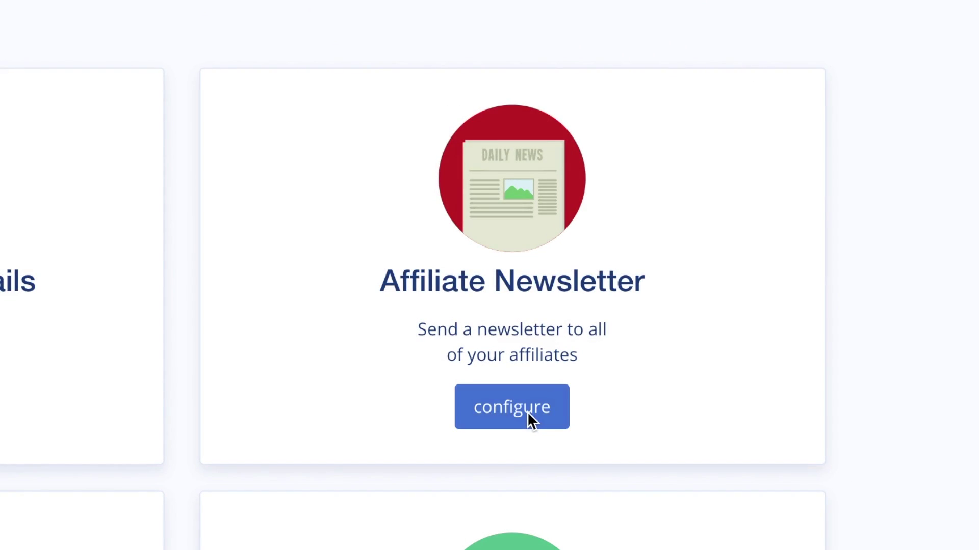
Create the July Affiliate Newsletter with a 20% off line, send a test, and view it.
{"action": "left_click", "coordinate": [527, 411]}
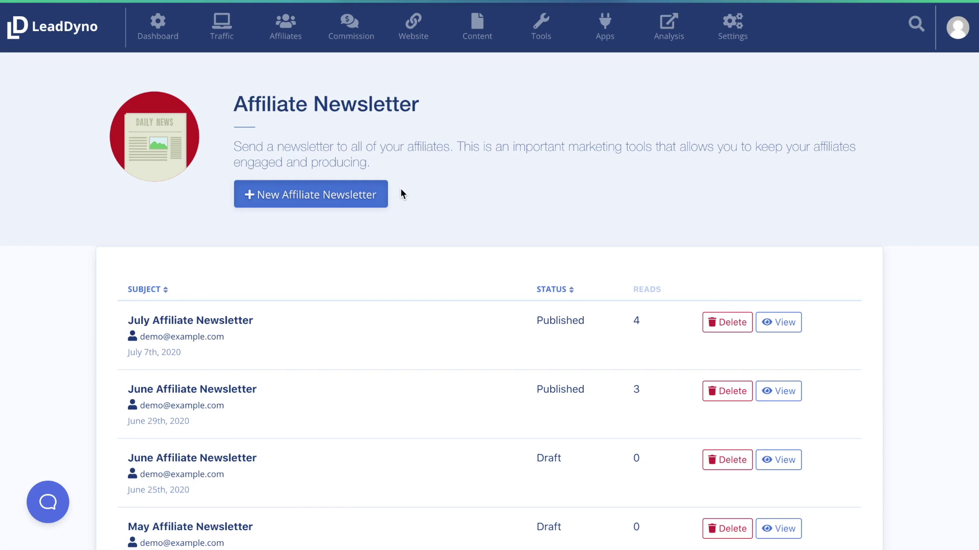
{"action": "left_click", "coordinate": [331, 197]}
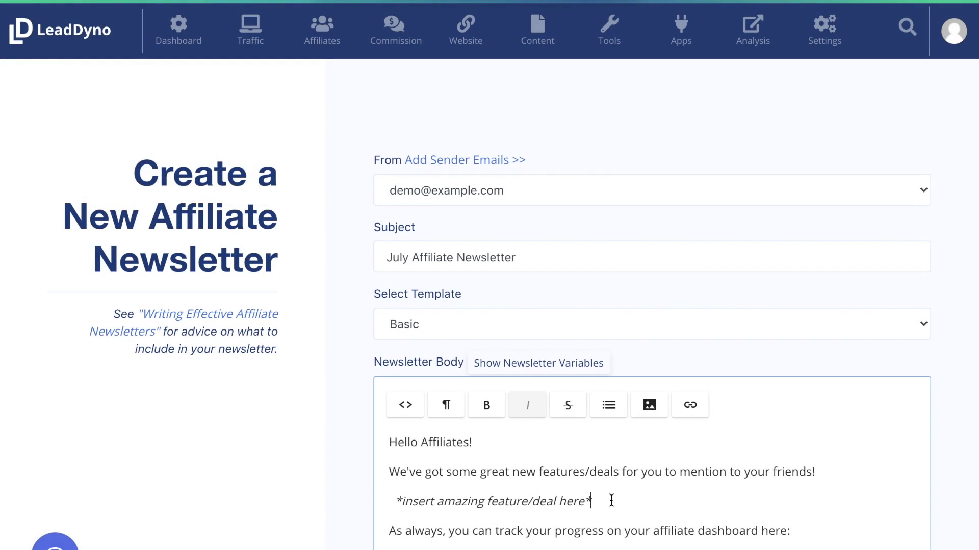
{"action": "left_click", "coordinate": [377, 501]}
{"action": "type", "text": "20% off on all orders until the end of the month."}
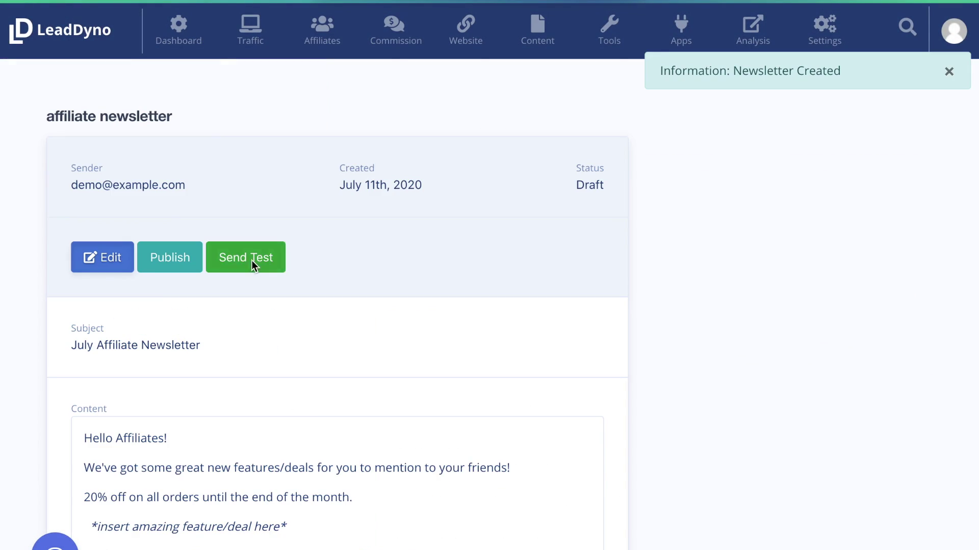
{"action": "left_click", "coordinate": [249, 258]}
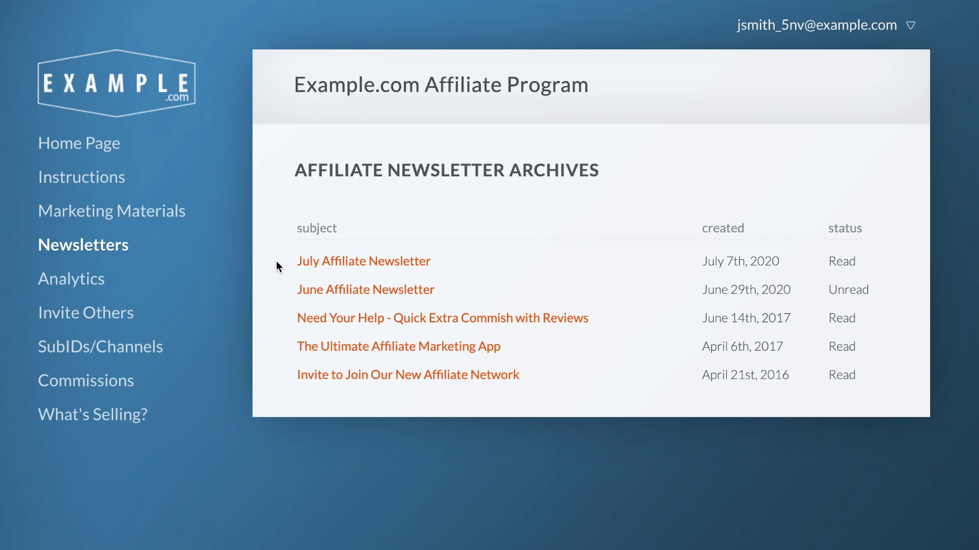
{"action": "left_click", "coordinate": [306, 264]}
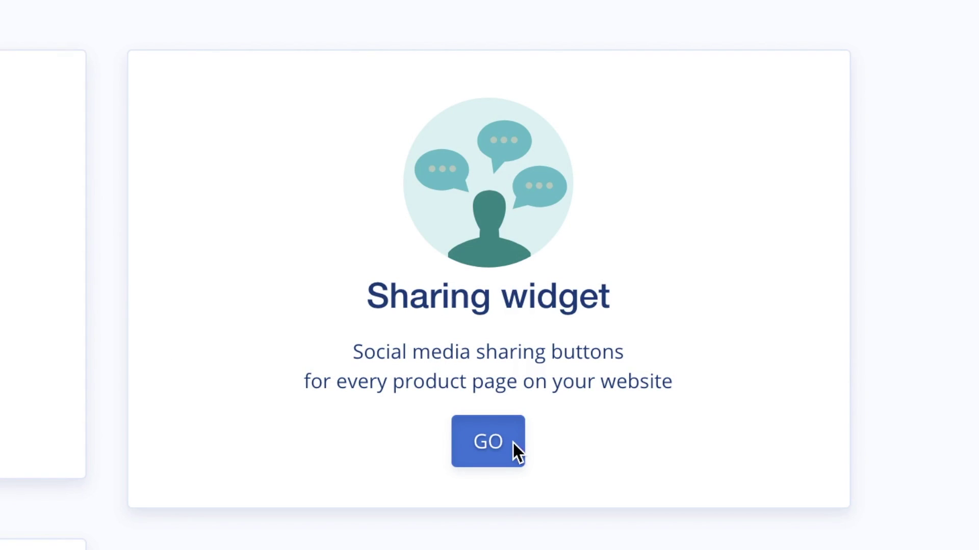
Expand the Sharing Widget's Style, Icon Size, Hide Label and Padding options.
{"action": "left_click", "coordinate": [511, 447]}
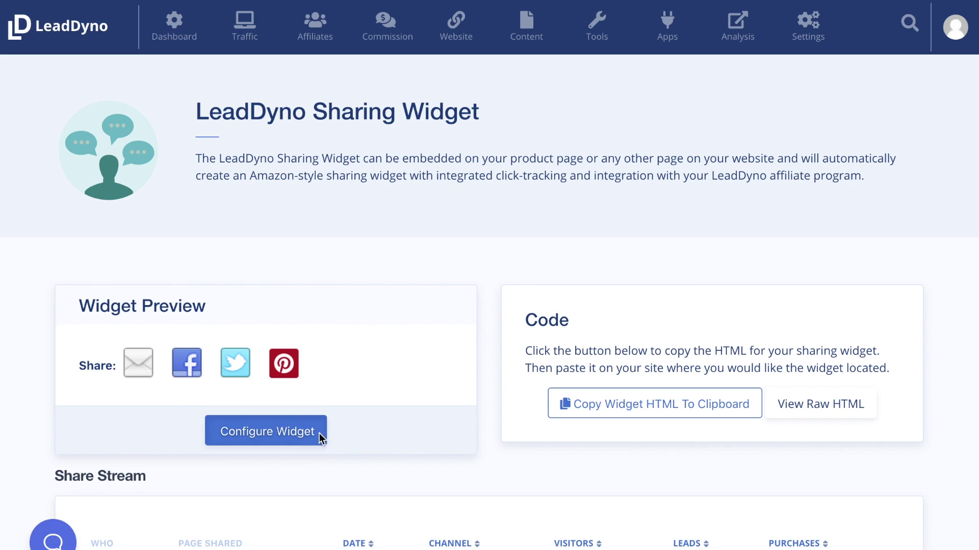
{"action": "left_click", "coordinate": [321, 433]}
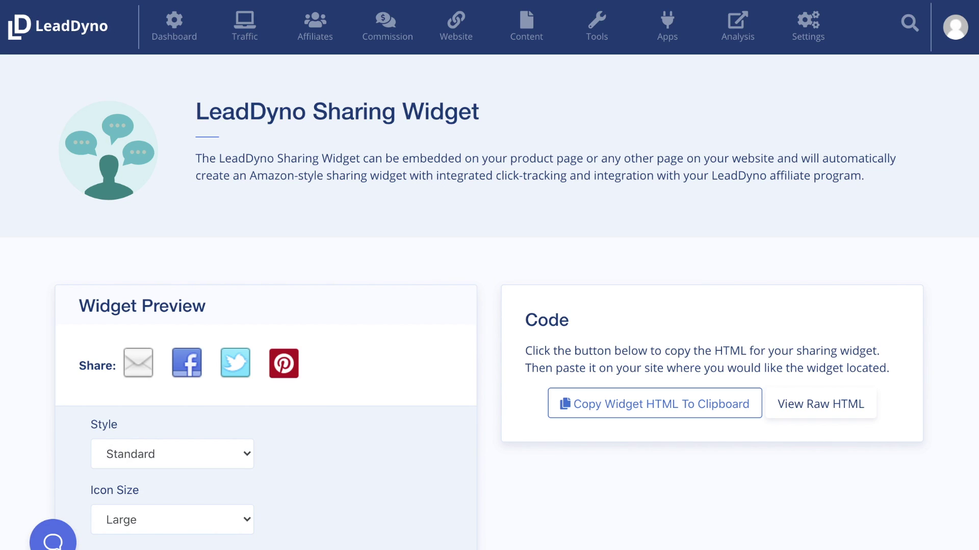
{"action": "scroll", "coordinate": [489, 275], "scroll_direction": "down", "scroll_amount": 5}
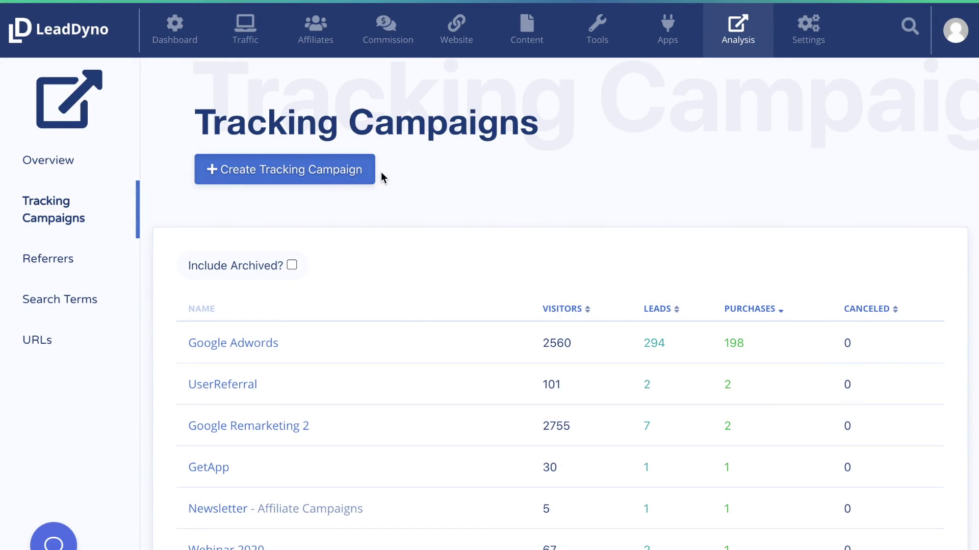
{"action": "left_click", "coordinate": [354, 174]}
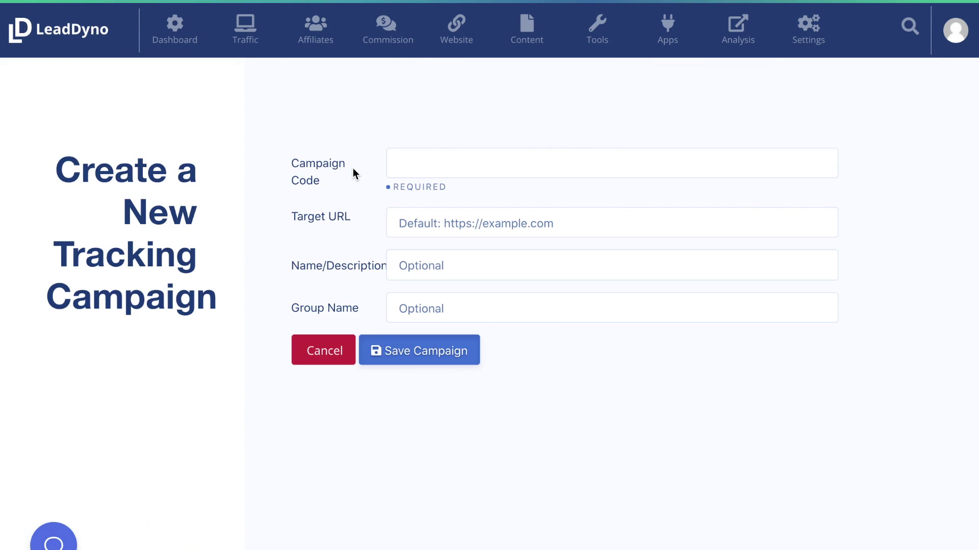
{"action": "left_click", "coordinate": [399, 164]}
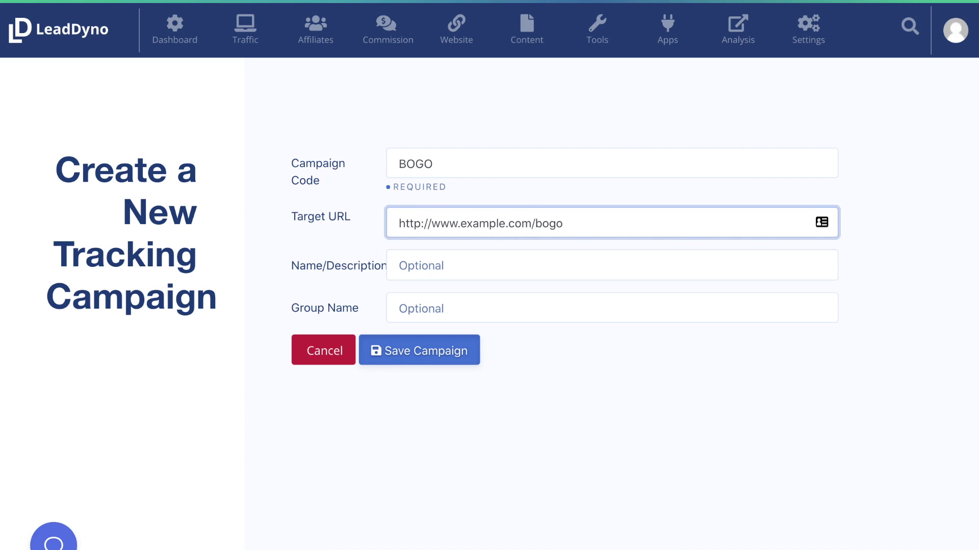
{"action": "left_click", "coordinate": [437, 350]}
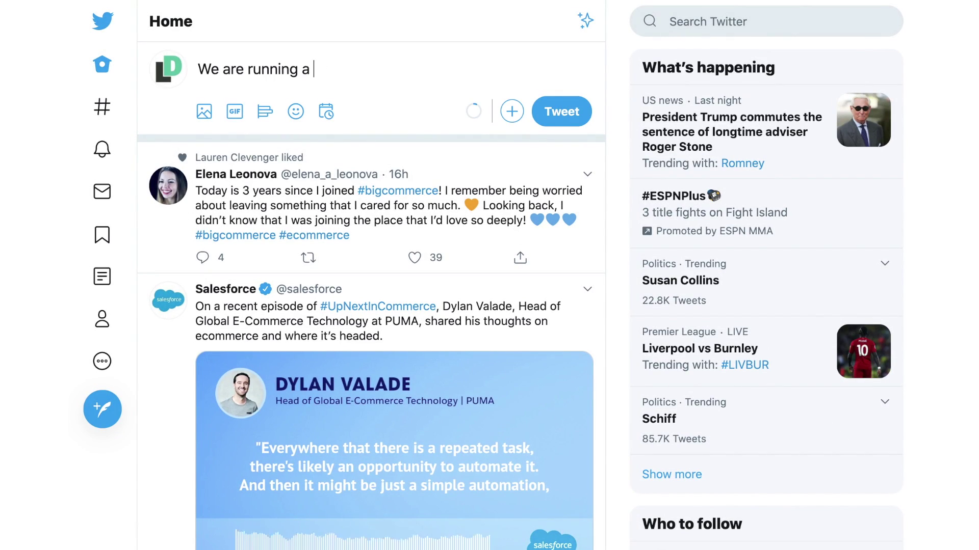
{"action": "type", "text": "al"}
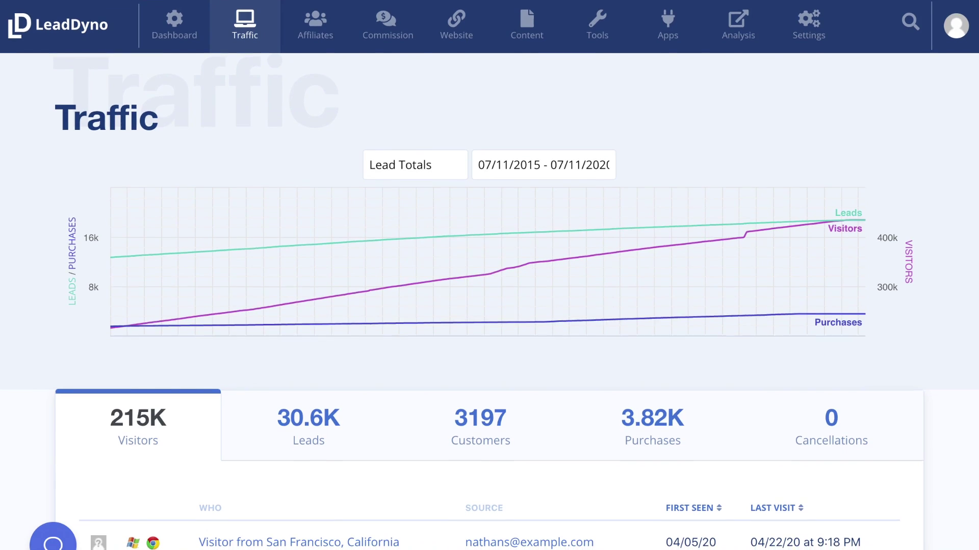
Scroll the Traffic report and open the first visitor's detail page.
{"action": "scroll", "coordinate": [490, 275], "scroll_direction": "down", "scroll_amount": 3}
{"action": "scroll", "coordinate": [490, 275], "scroll_direction": "down", "scroll_amount": 2}
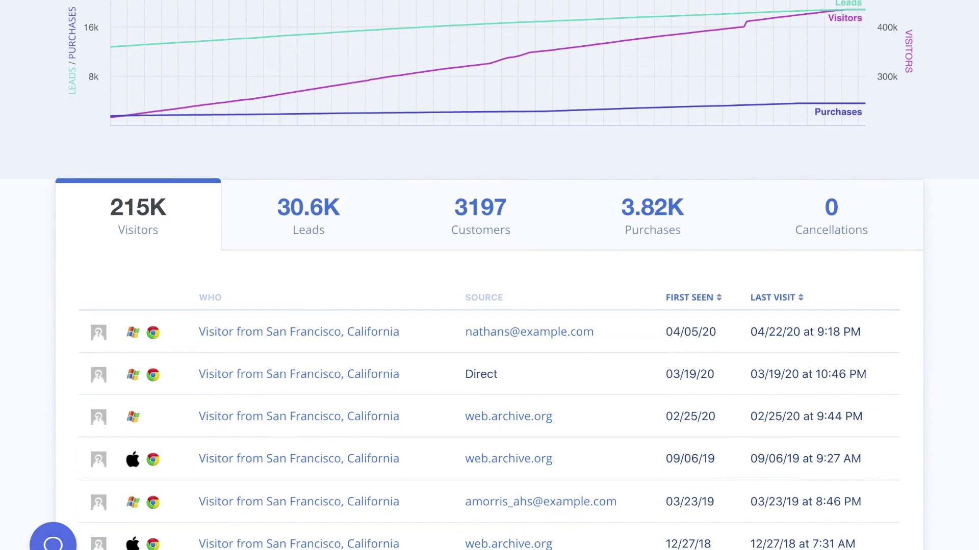
{"action": "left_click", "coordinate": [232, 333]}
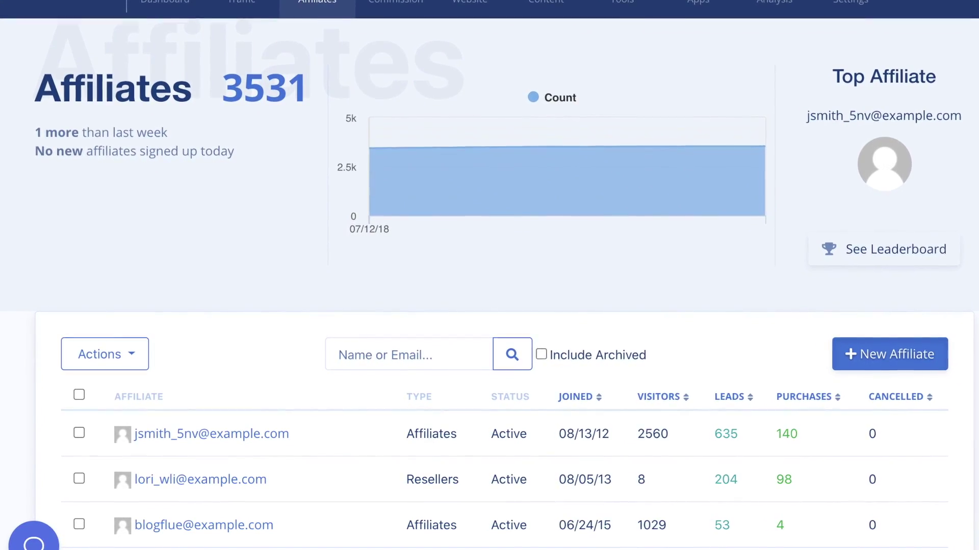
Open the top affiliate's detail page and review their Referred Affiliates and Timeline sections.
{"action": "left_click", "coordinate": [151, 425]}
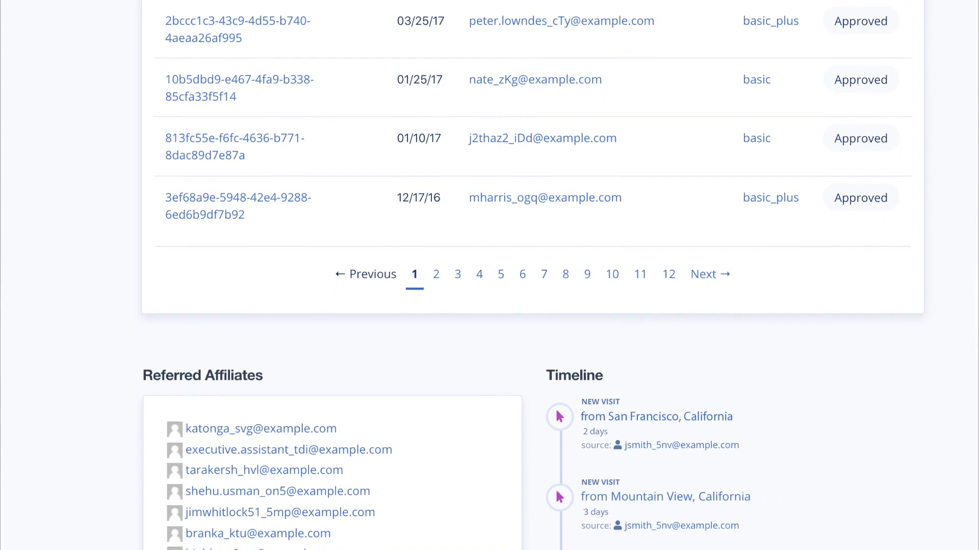
{"action": "scroll", "coordinate": [489, 275], "scroll_direction": "down", "scroll_amount": 2}
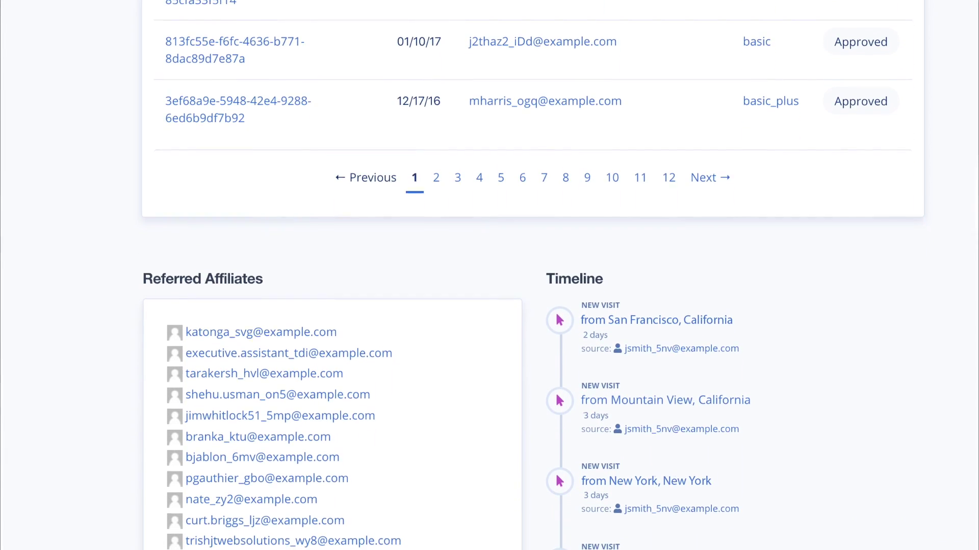
{"action": "scroll", "coordinate": [489, 275], "scroll_direction": "down", "scroll_amount": 2}
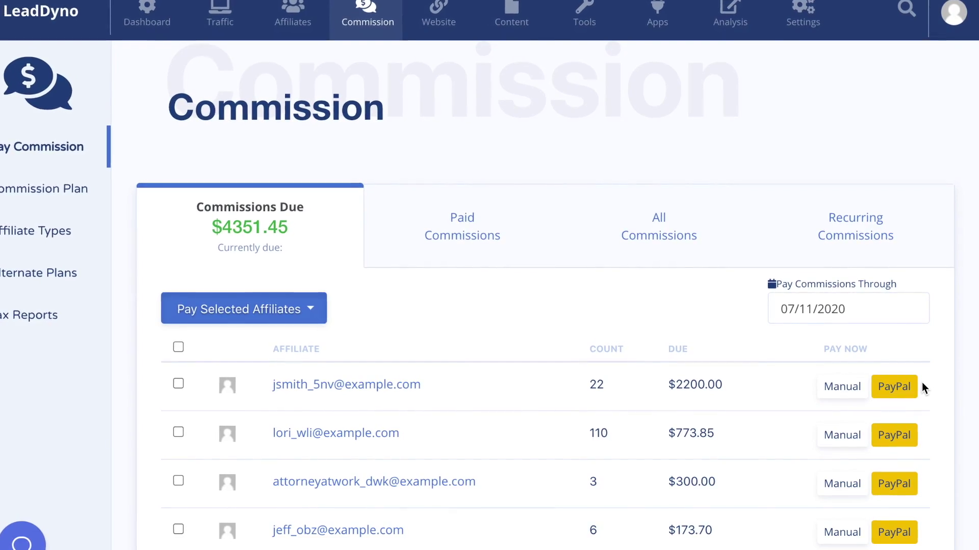
Pay the first affiliate's due commission via PayPal and mark another affiliate's commission paid manually.
{"action": "left_click", "coordinate": [887, 380]}
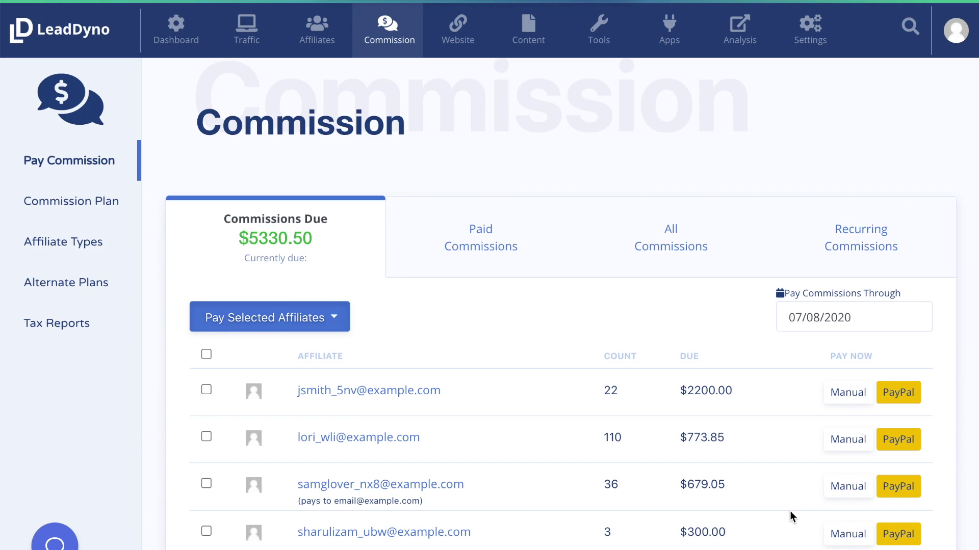
{"action": "left_click", "coordinate": [842, 540]}
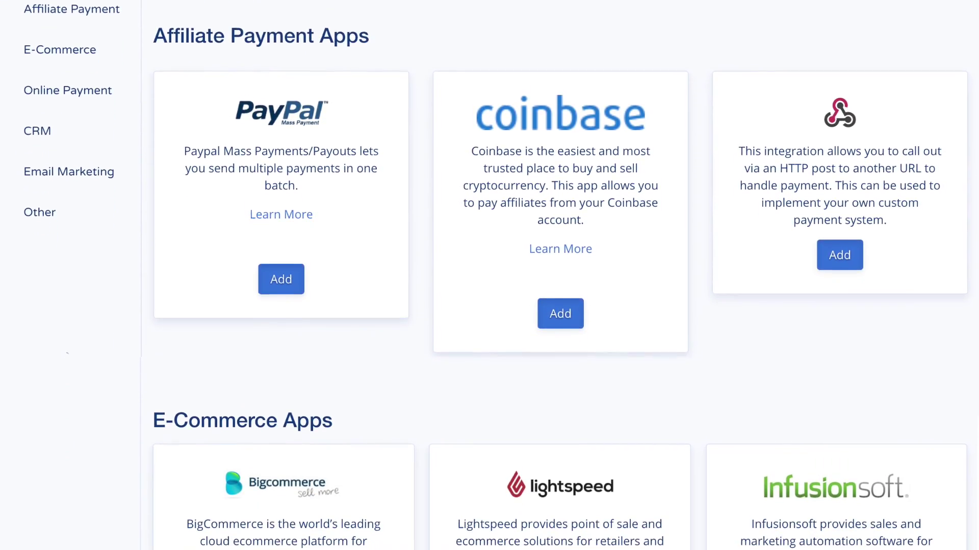
Scroll through the App store from Affiliate Payment apps down to the CRM and Email Marketing apps.
{"action": "scroll", "coordinate": [489, 276], "scroll_direction": "down", "scroll_amount": 7}
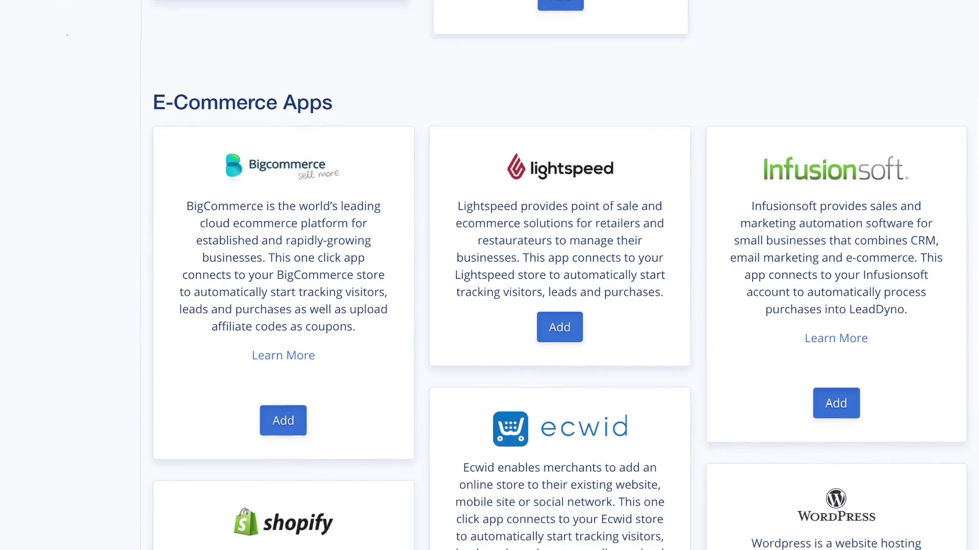
{"action": "scroll", "coordinate": [490, 276], "scroll_direction": "down", "scroll_amount": 7}
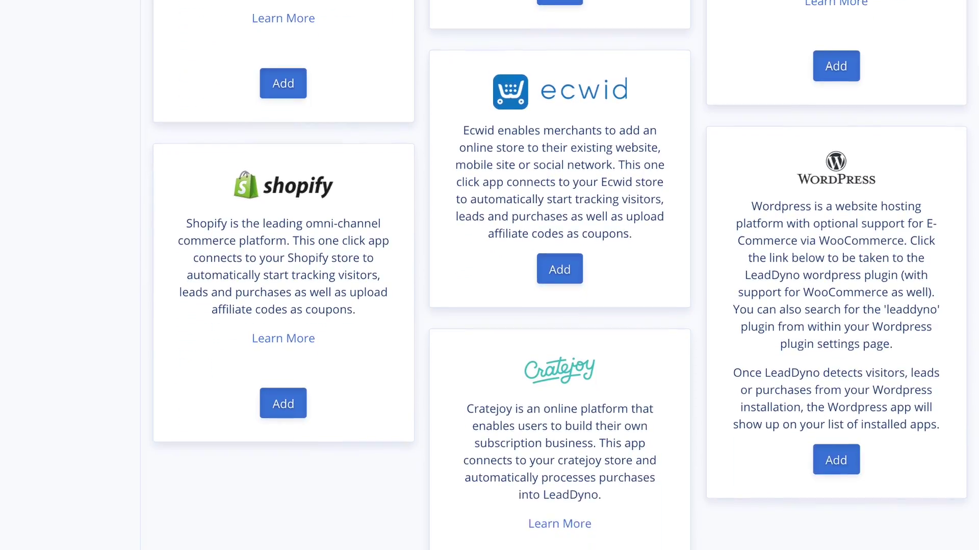
{"action": "scroll", "coordinate": [489, 275], "scroll_direction": "down", "scroll_amount": 7}
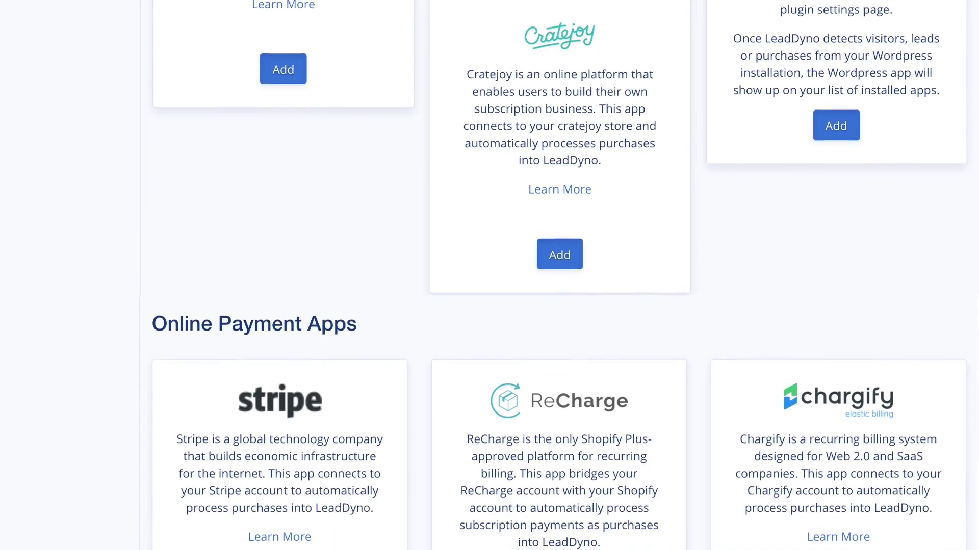
{"action": "scroll", "coordinate": [490, 275], "scroll_direction": "down", "scroll_amount": 7}
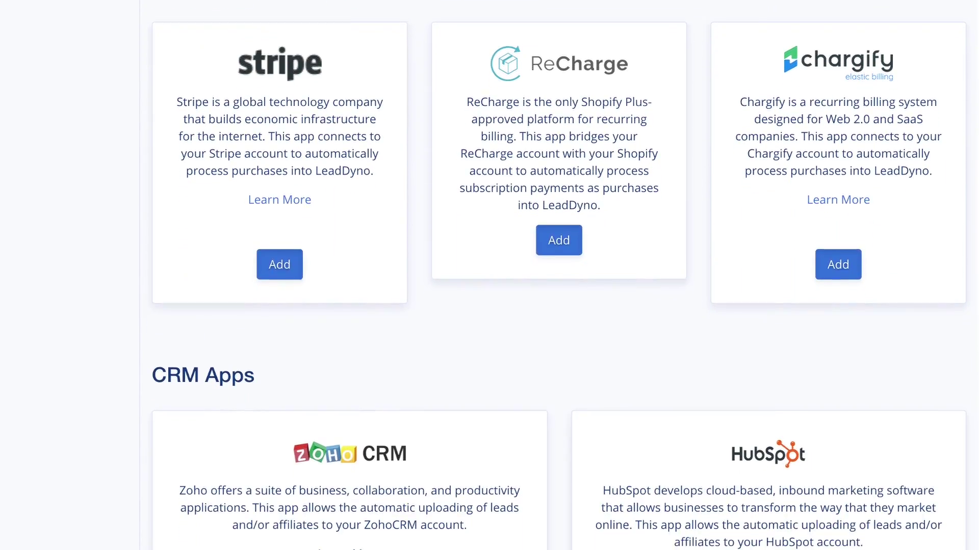
{"action": "scroll", "coordinate": [490, 276], "scroll_direction": "down", "scroll_amount": 4}
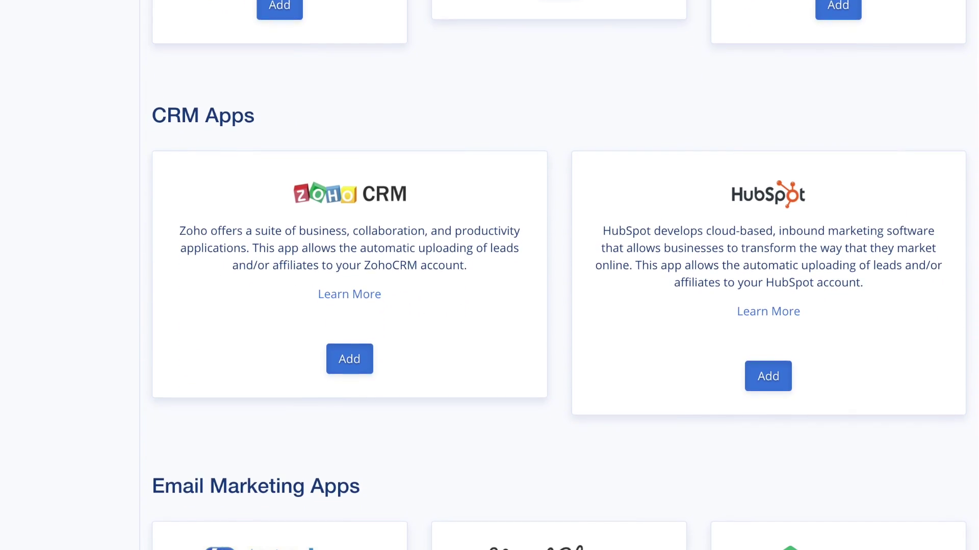